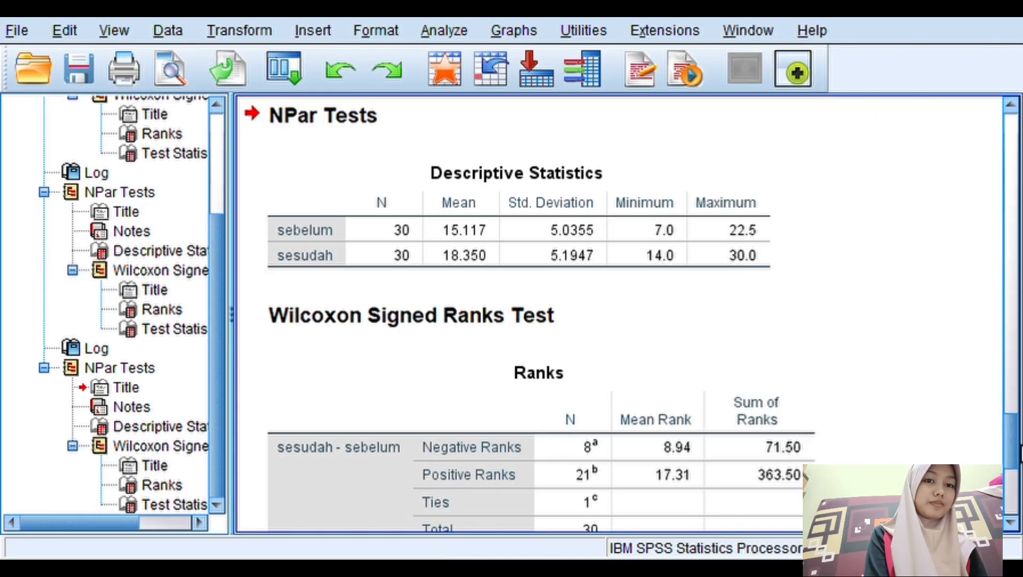
- Review the Ranks and Test Statistics tables of the Wilcoxon Signed Ranks Test output for sesudah - sebelum
left_click_drag(1019, 453, 1019, 479)
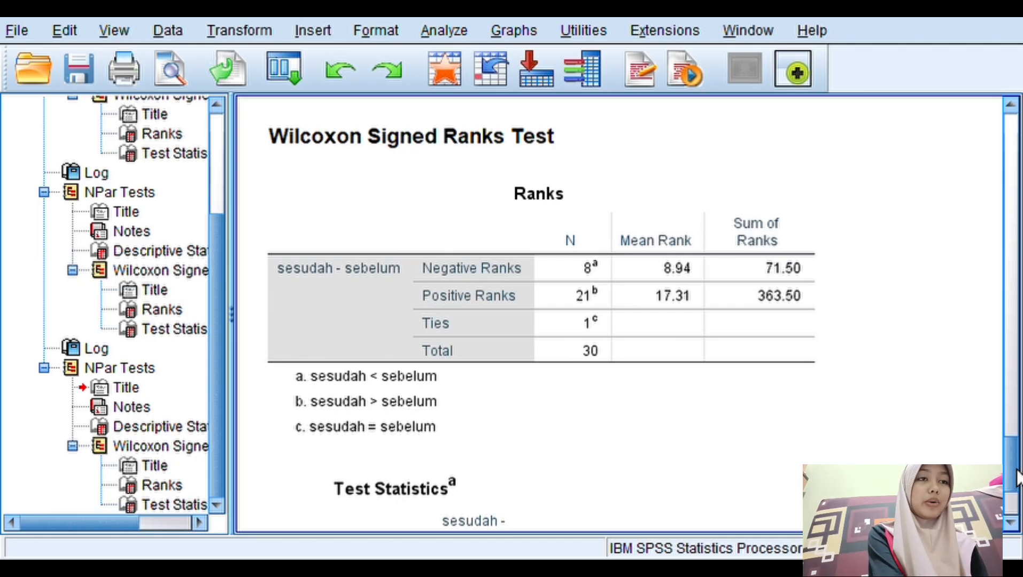
left_click(625, 311)
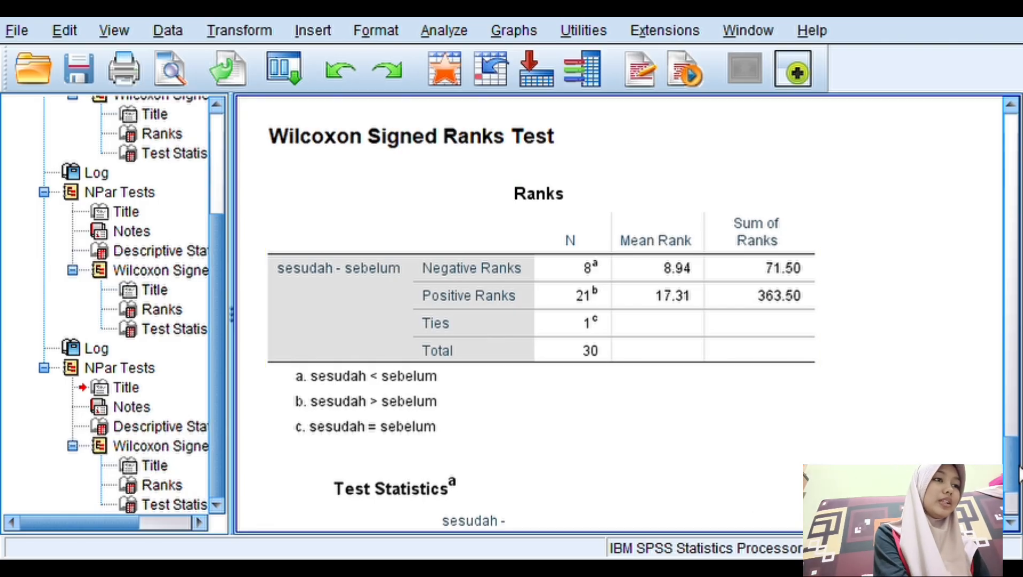
scroll(1016, 517, "down", 5)
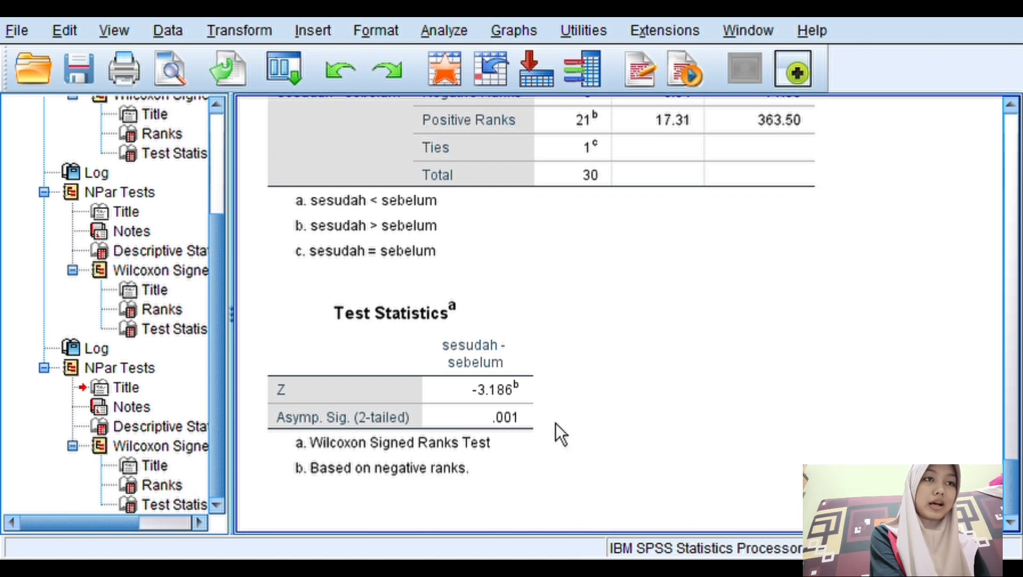
left_click(526, 427)
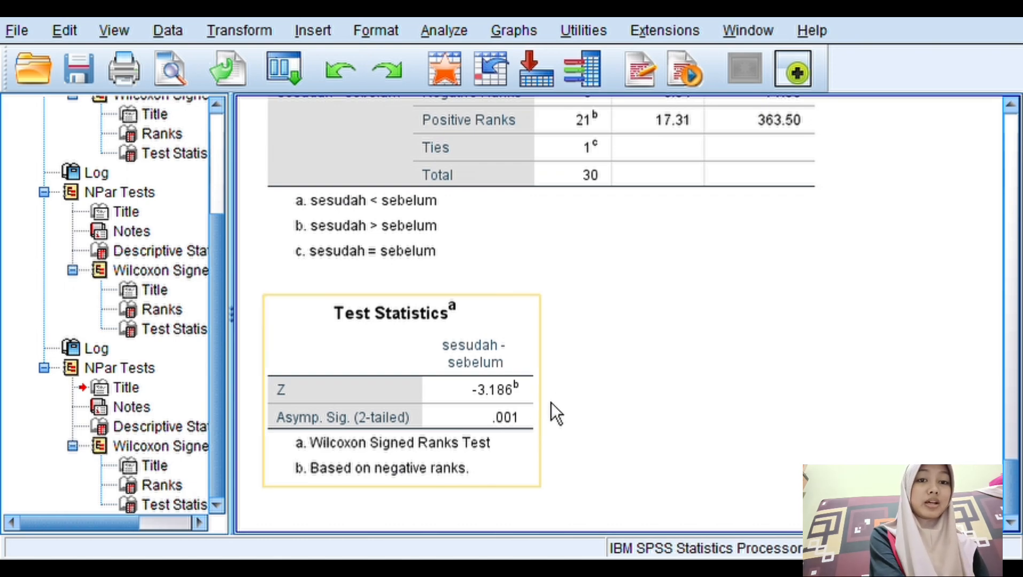
left_click(645, 408)
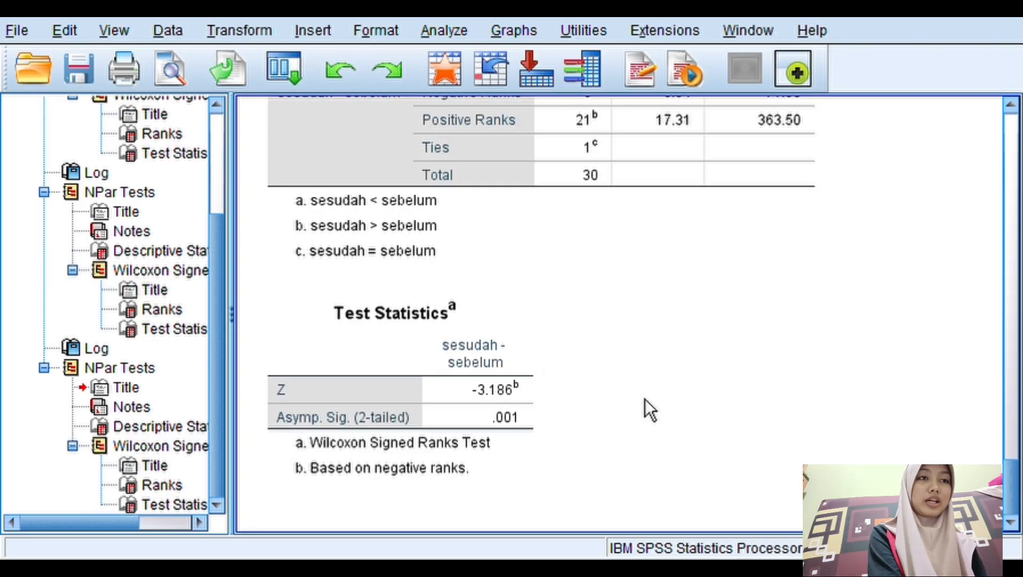
left_click(536, 404)
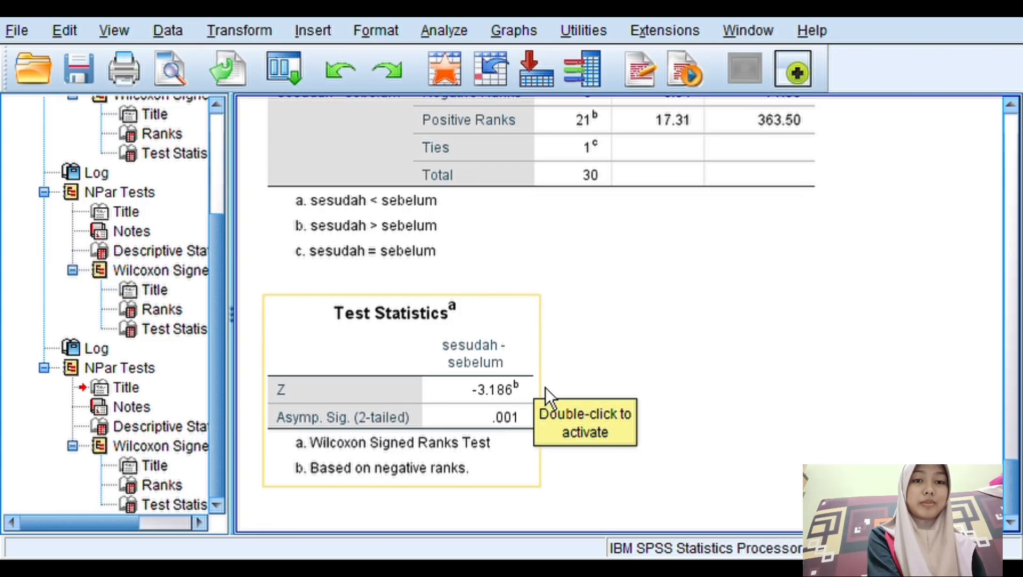
left_click(618, 393)
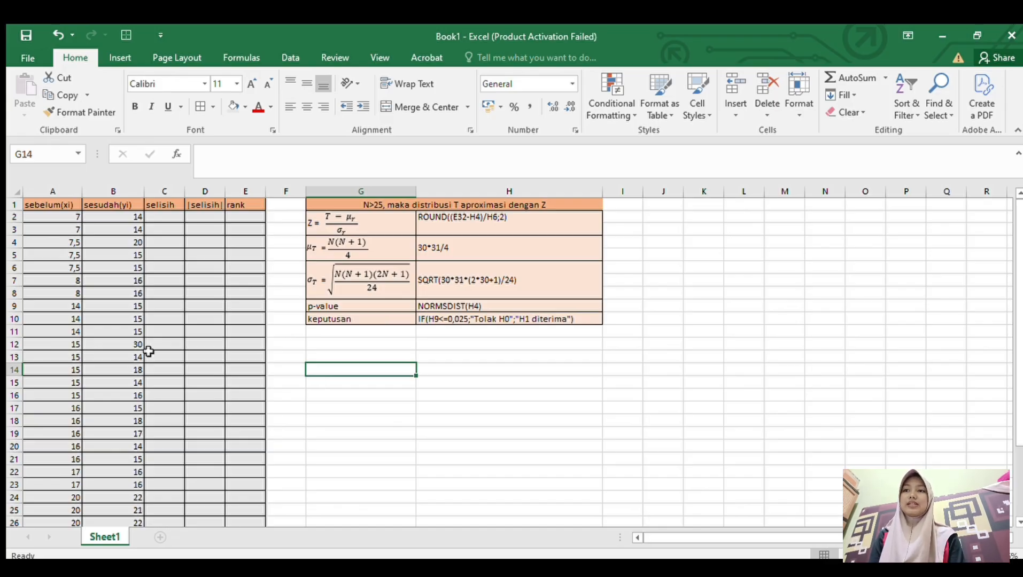
- In the Excel workbook, examine the sebelum, sesudah, selisih and rank columns and the Z approximation formula table
left_click(345, 466)
left_click(70, 219)
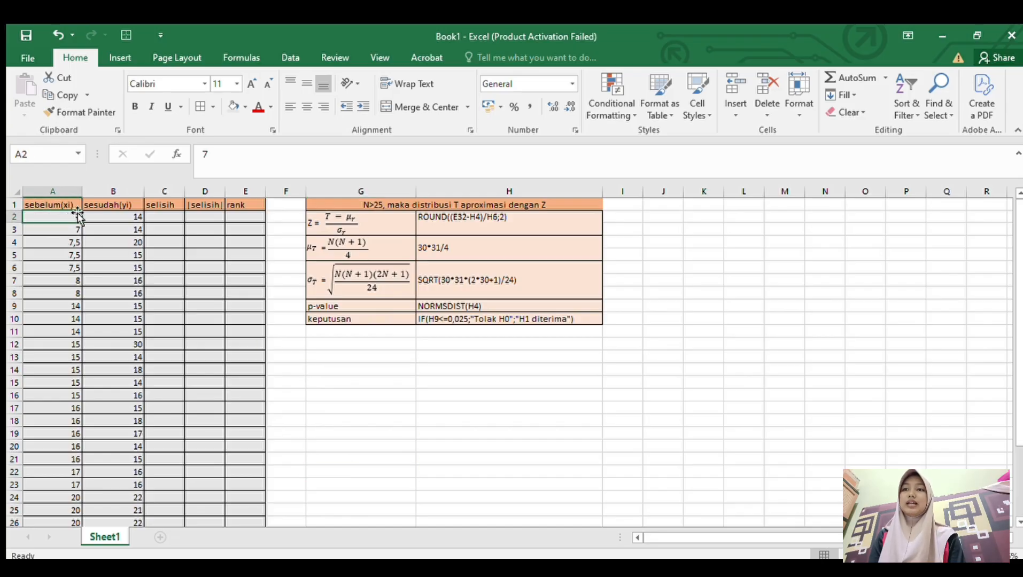
left_click(110, 205)
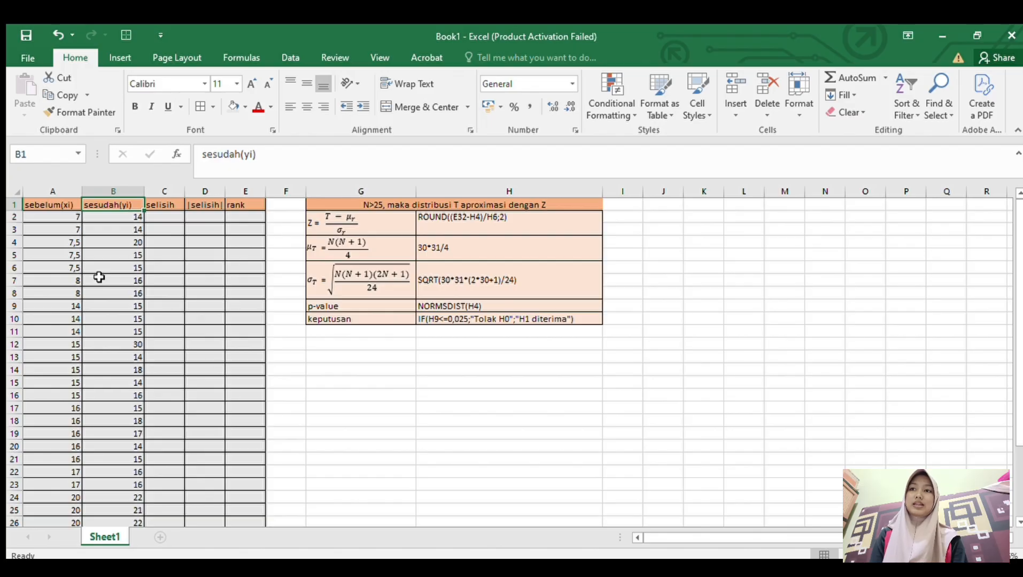
left_click(176, 206)
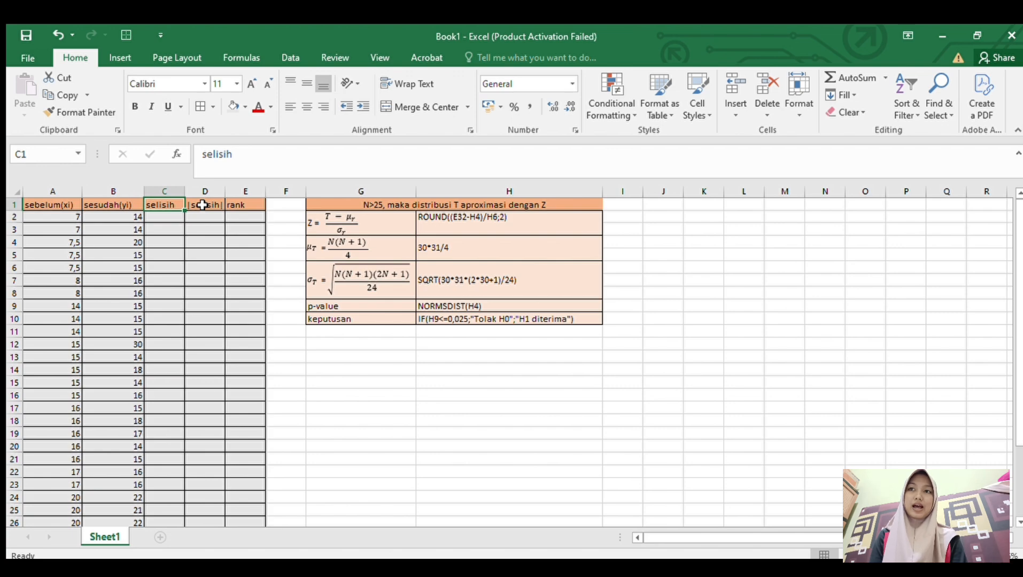
left_click(252, 206)
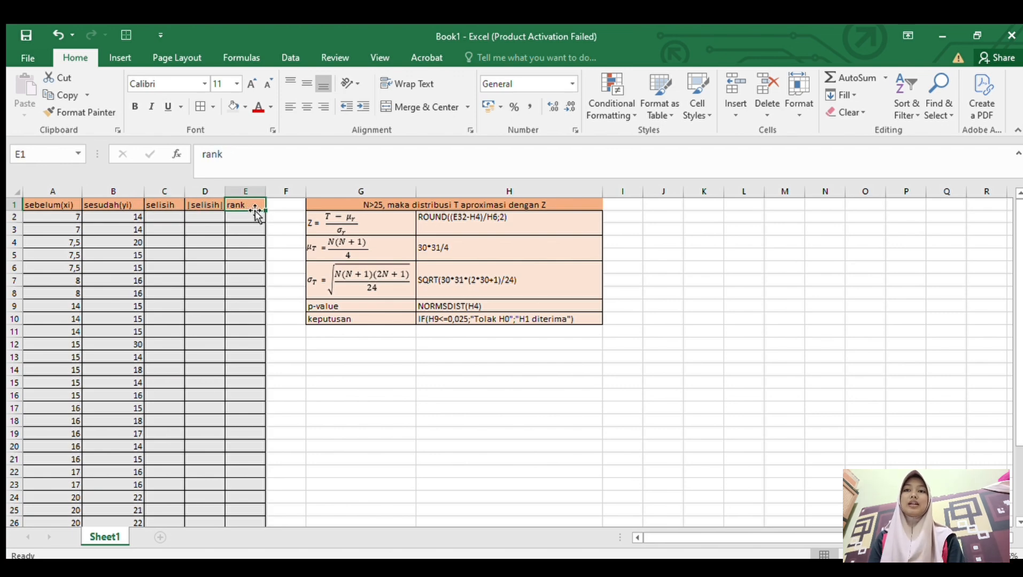
left_click(387, 220)
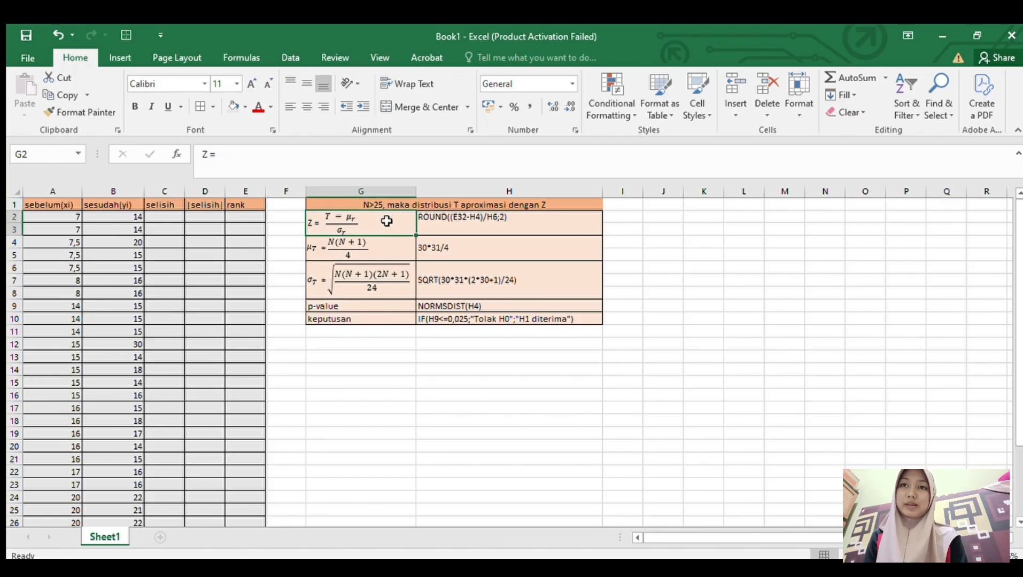
left_click(393, 250)
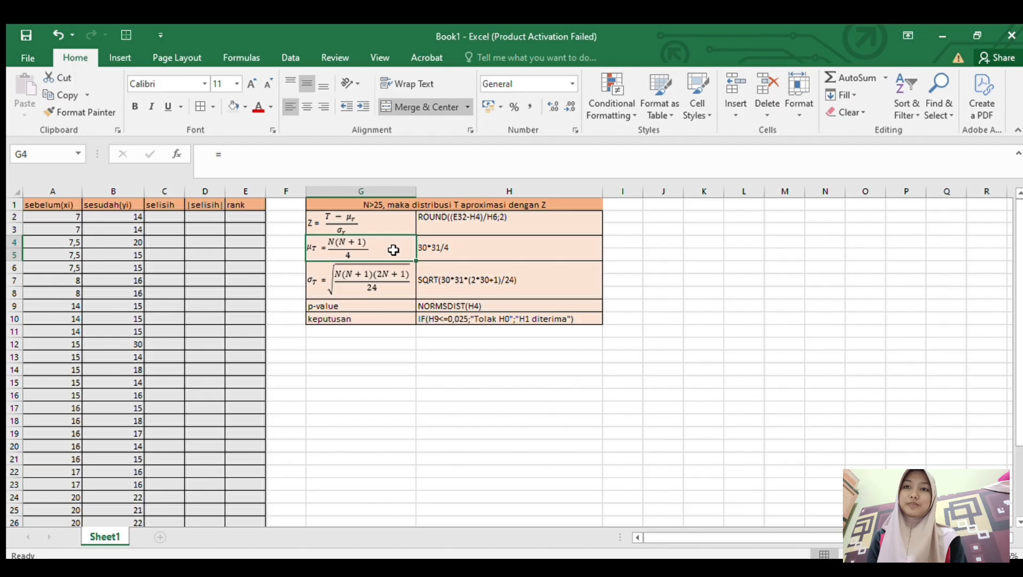
left_click(401, 279)
left_click(374, 348)
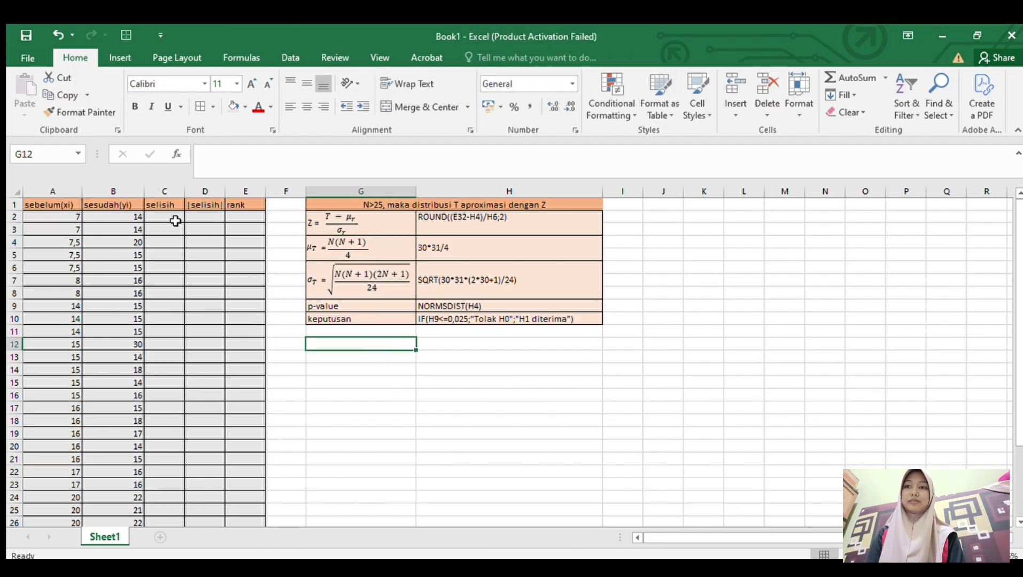
- Calculate the selisih column by entering =A2-B2 in C2 and filling the formula through C31
left_click(172, 217)
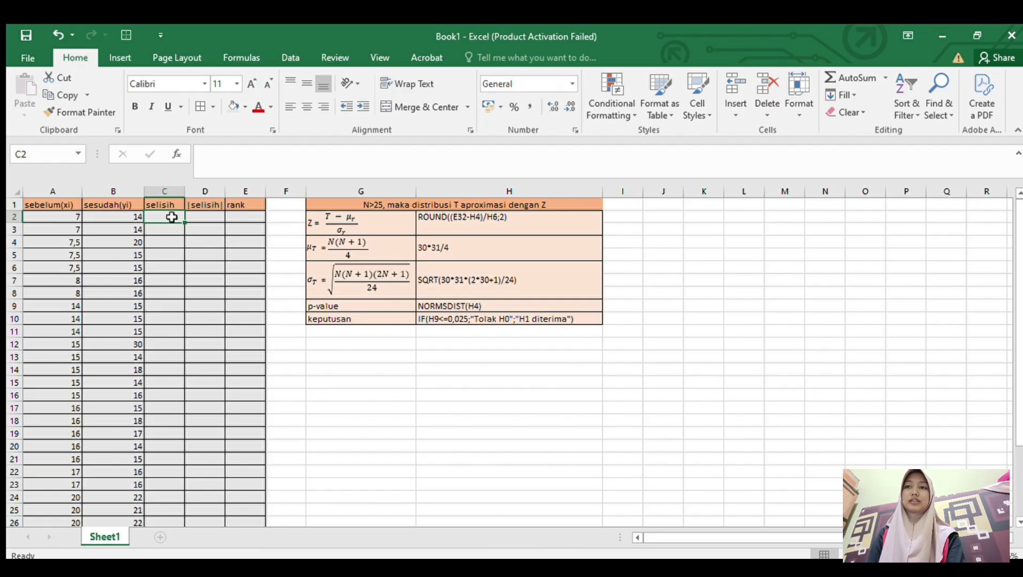
type("=")
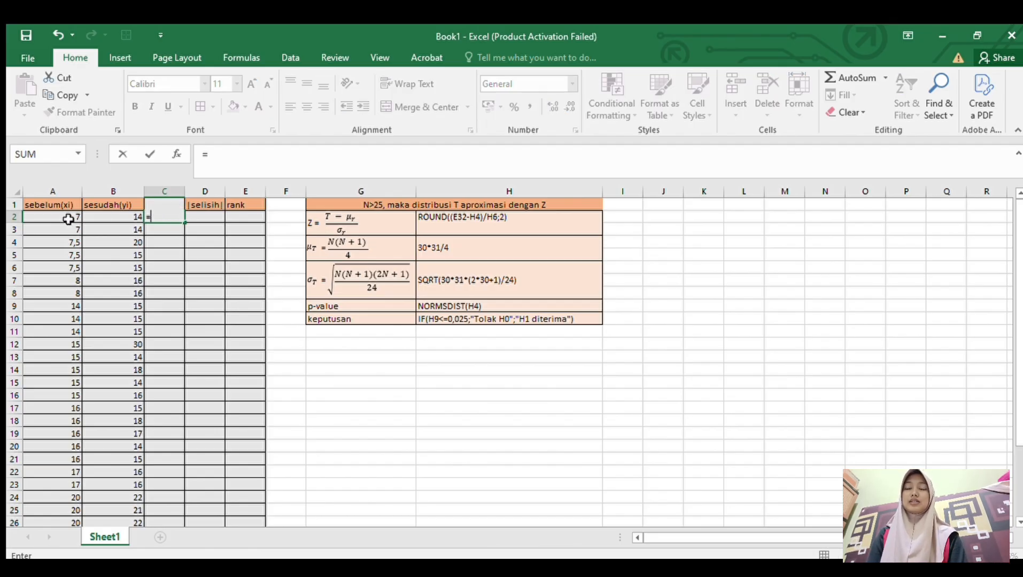
left_click(66, 221)
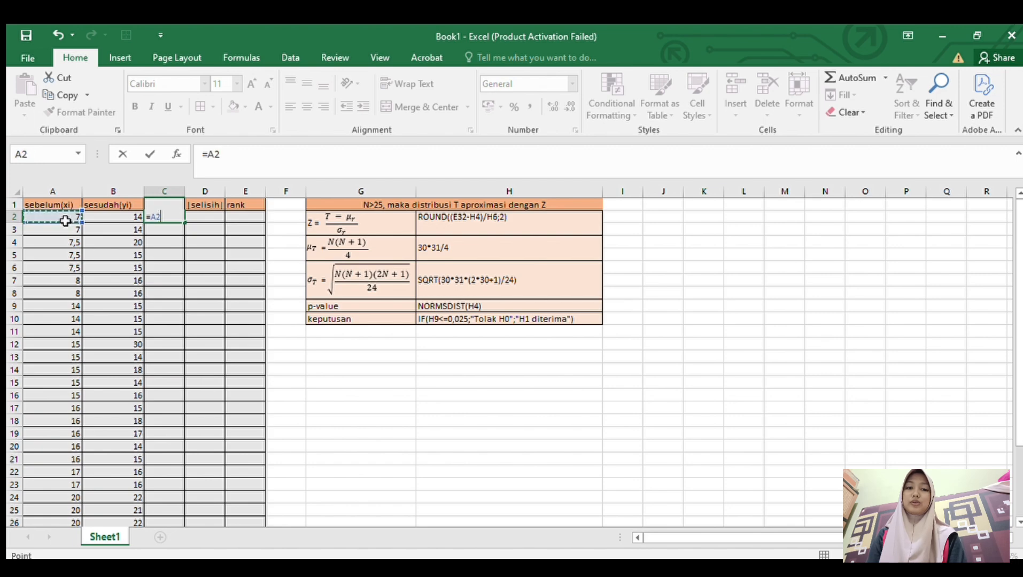
type("-")
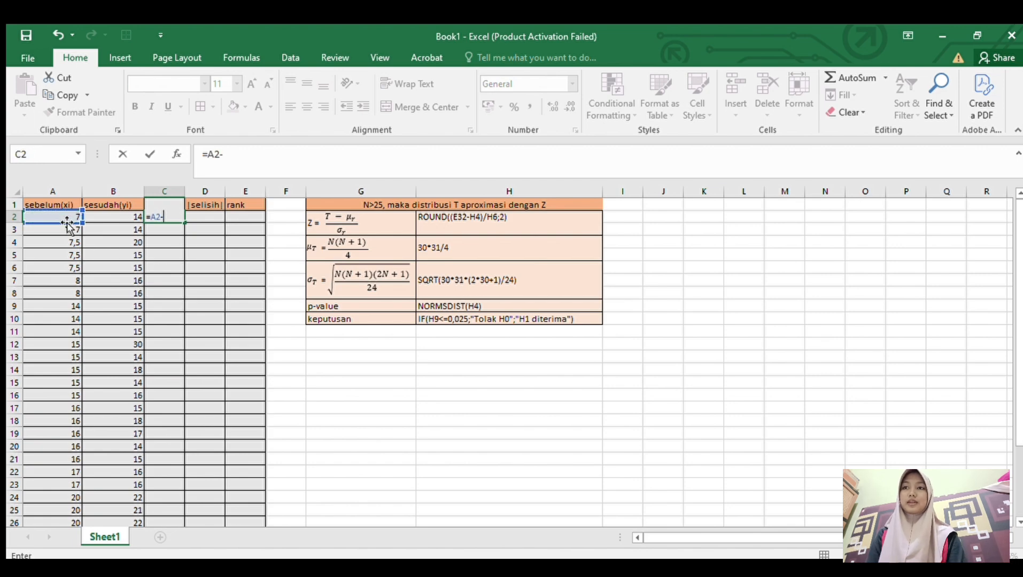
left_click(106, 216)
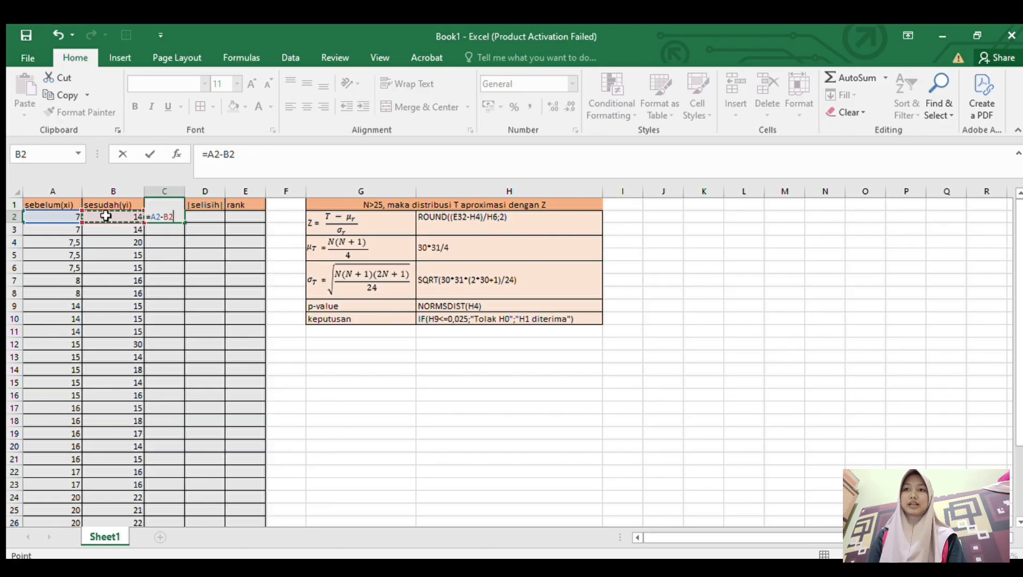
key("Return")
left_click(163, 215)
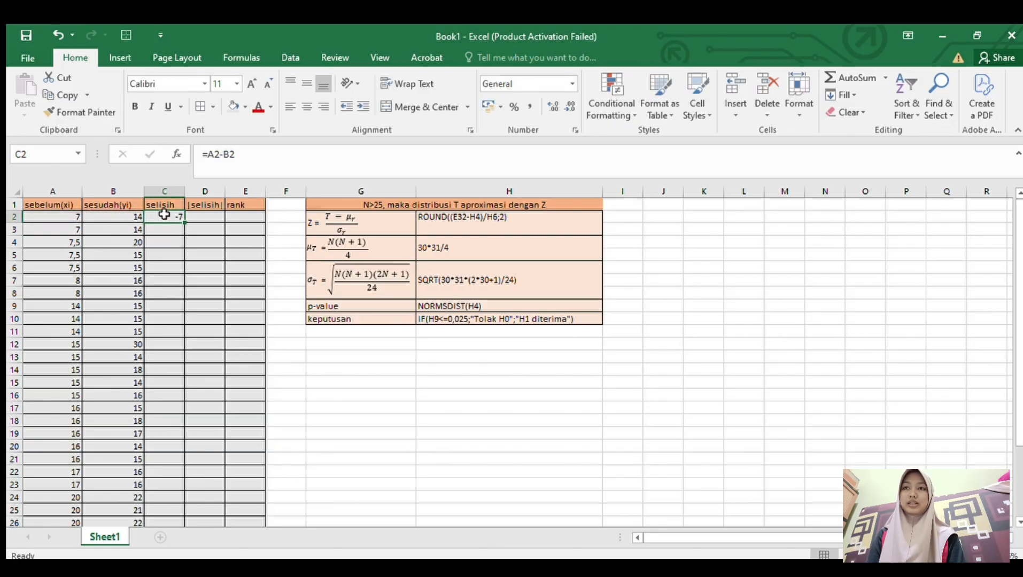
left_click_drag(184, 221, 164, 485)
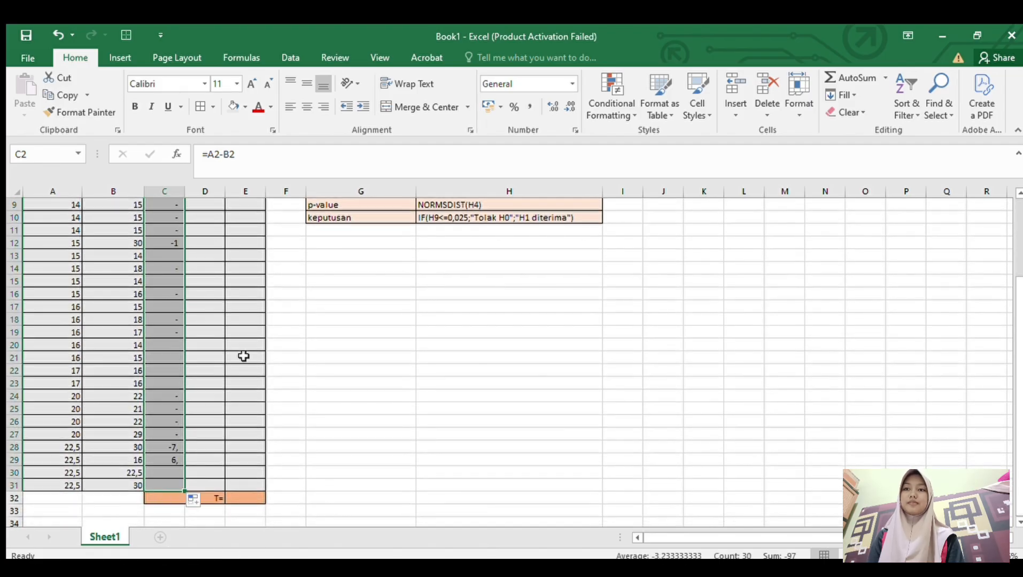
- Calculate the absolute differences by entering =ABS(C2) in D2 and filling the |selisih| column through row 31
scroll(287, 352, "up", 3)
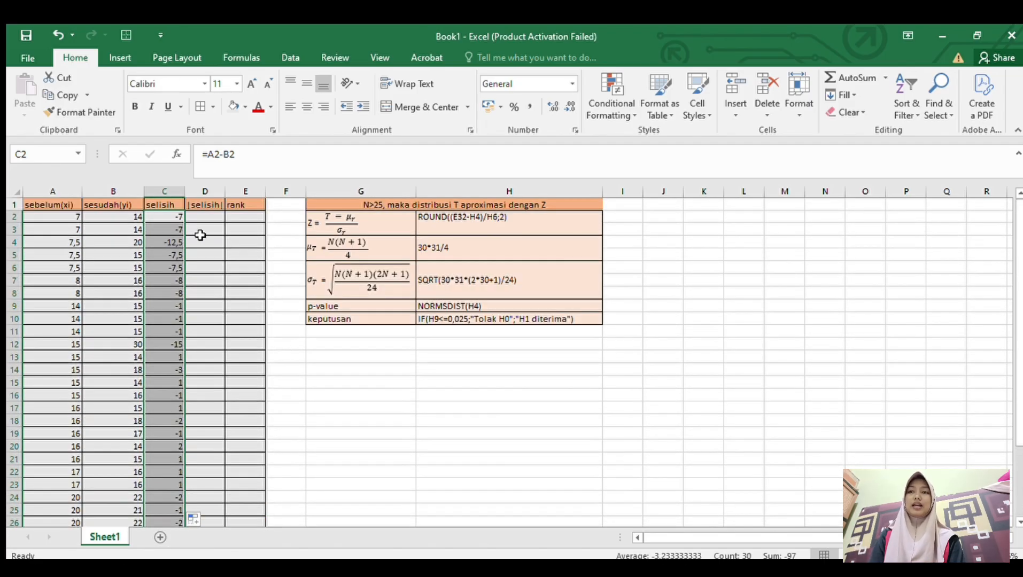
left_click(208, 218)
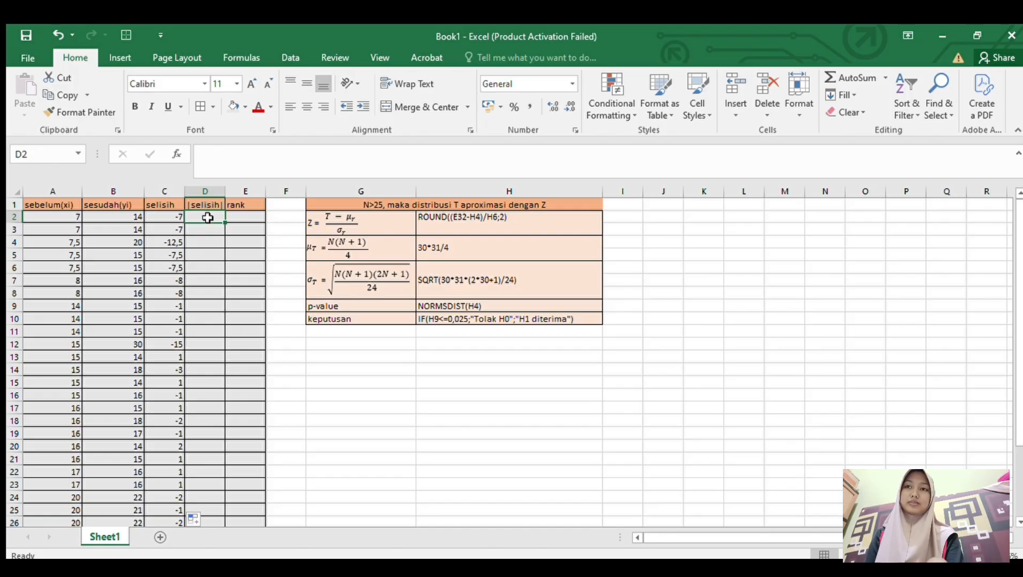
type("=")
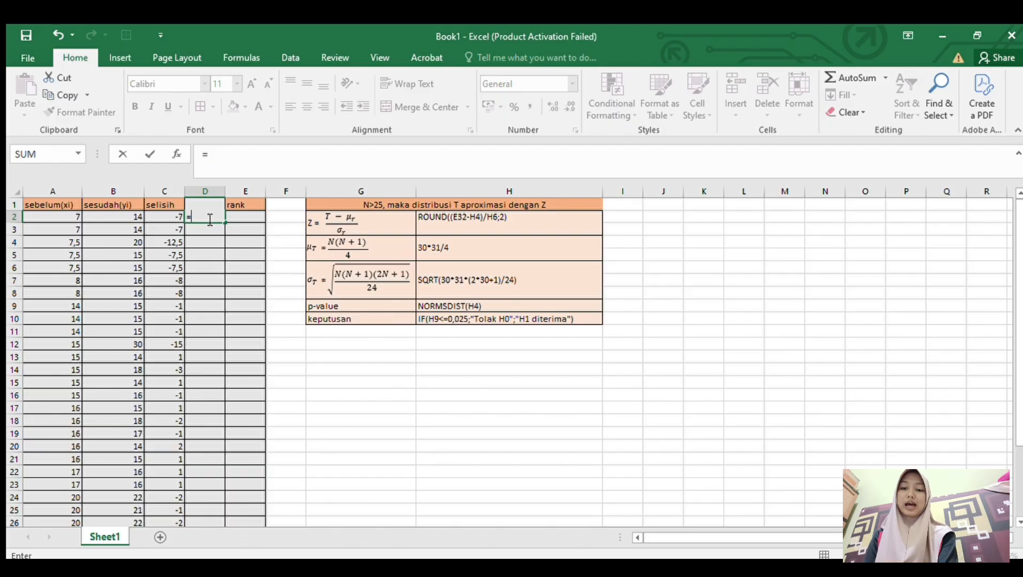
type("sbs")
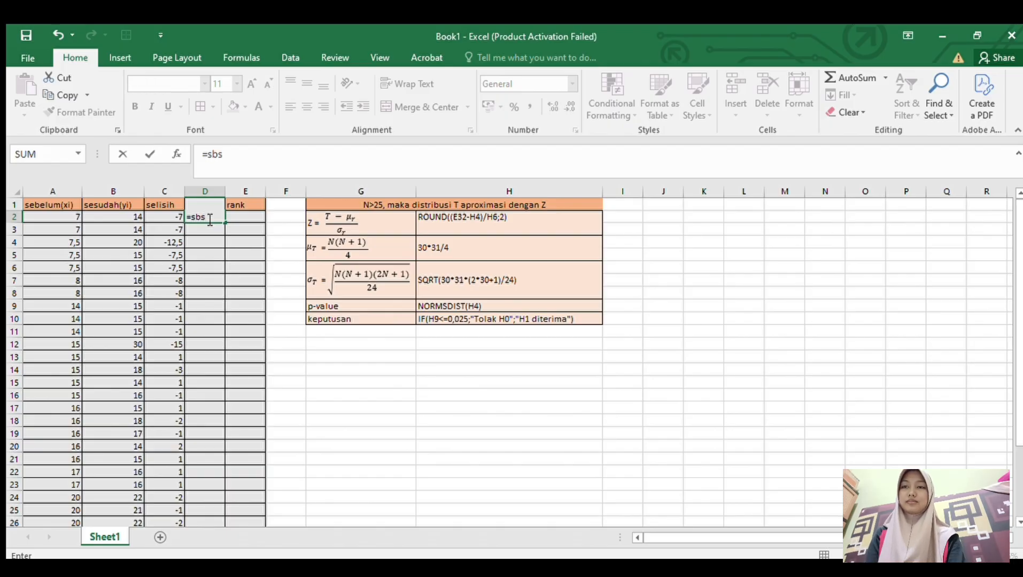
key("BackSpace")
key("BackSpace")
key("BackSpace")
type("a")
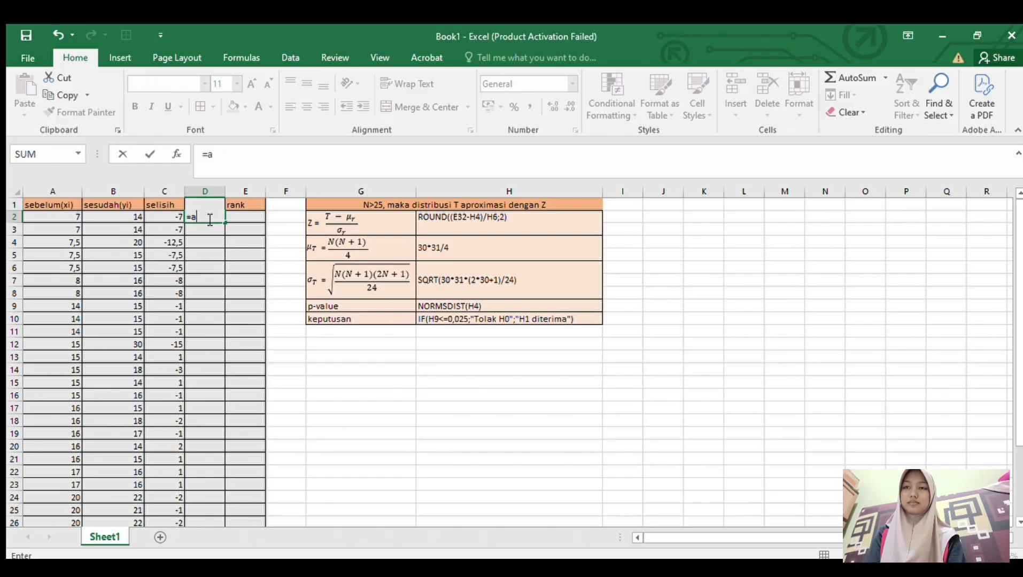
type("bs")
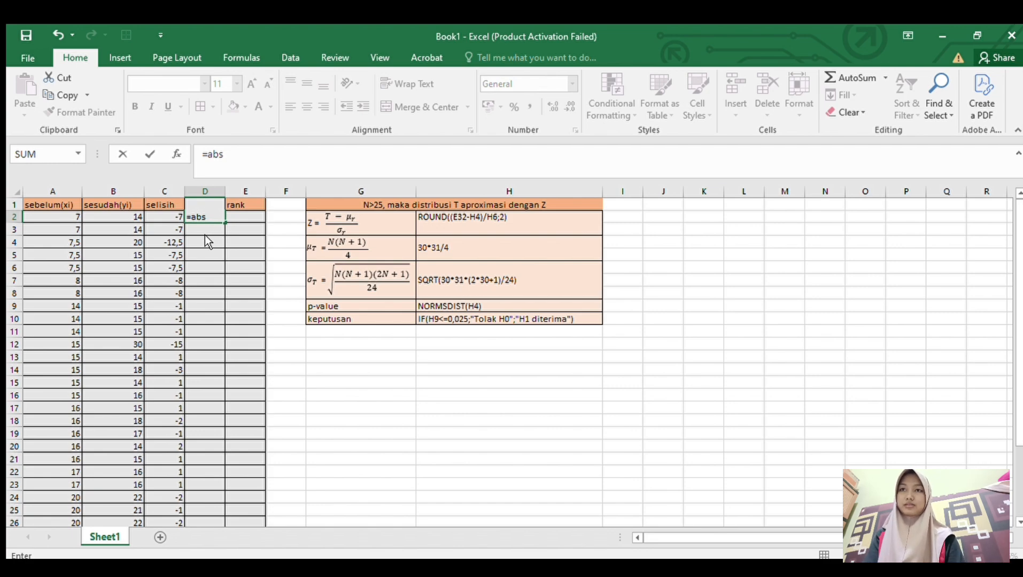
key("Tab")
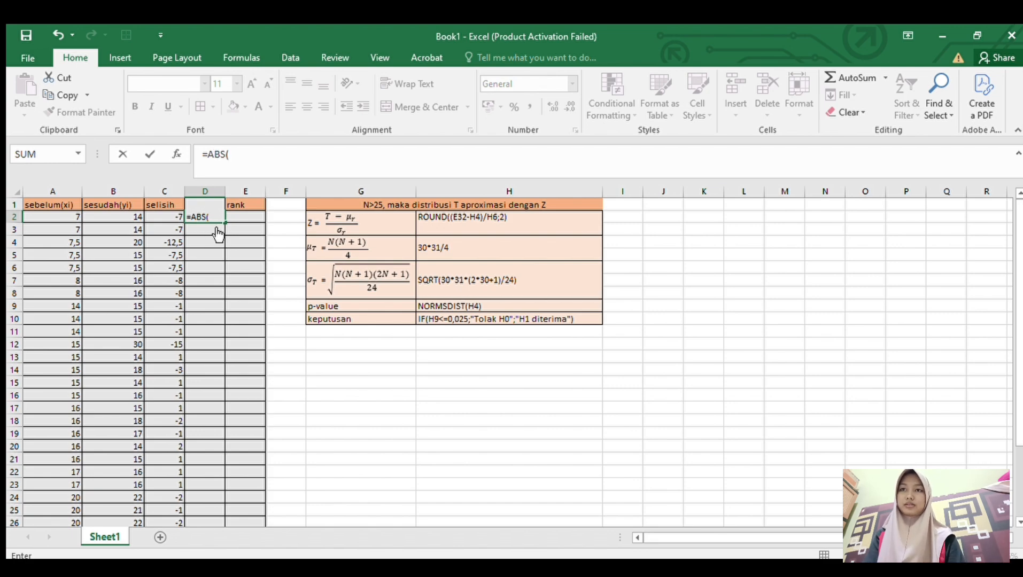
left_click(169, 219)
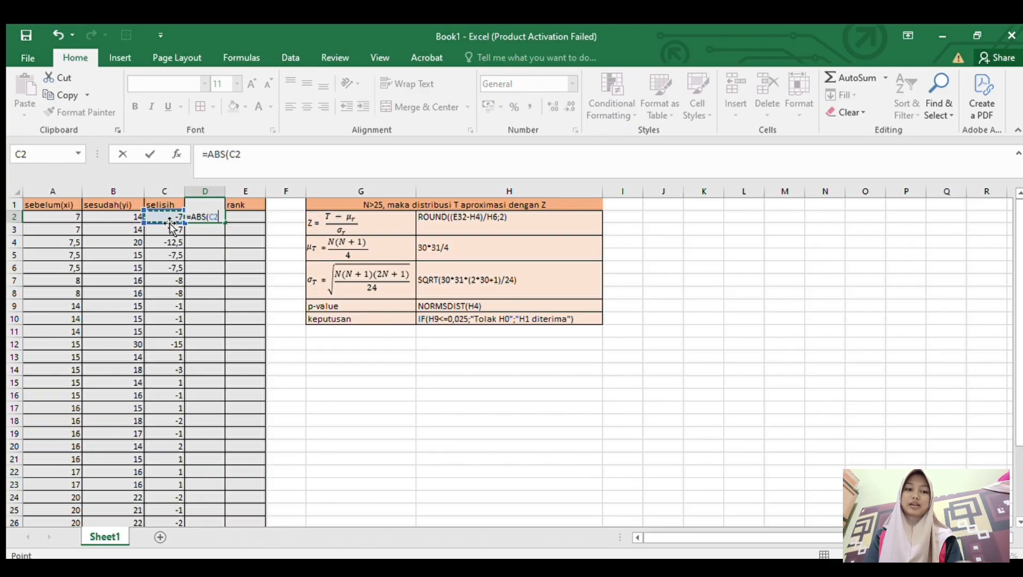
type(")")
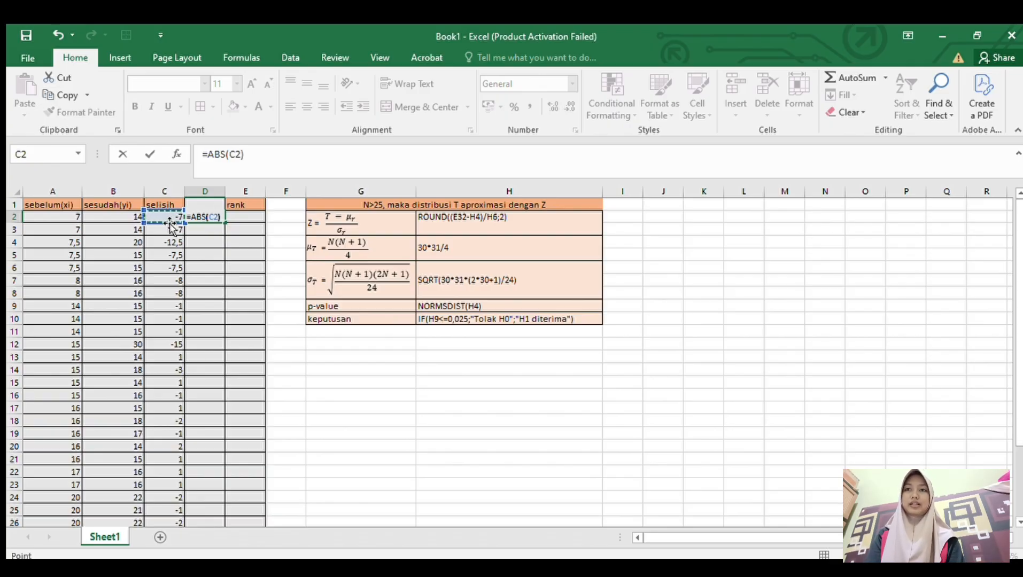
key("Return")
left_click(217, 218)
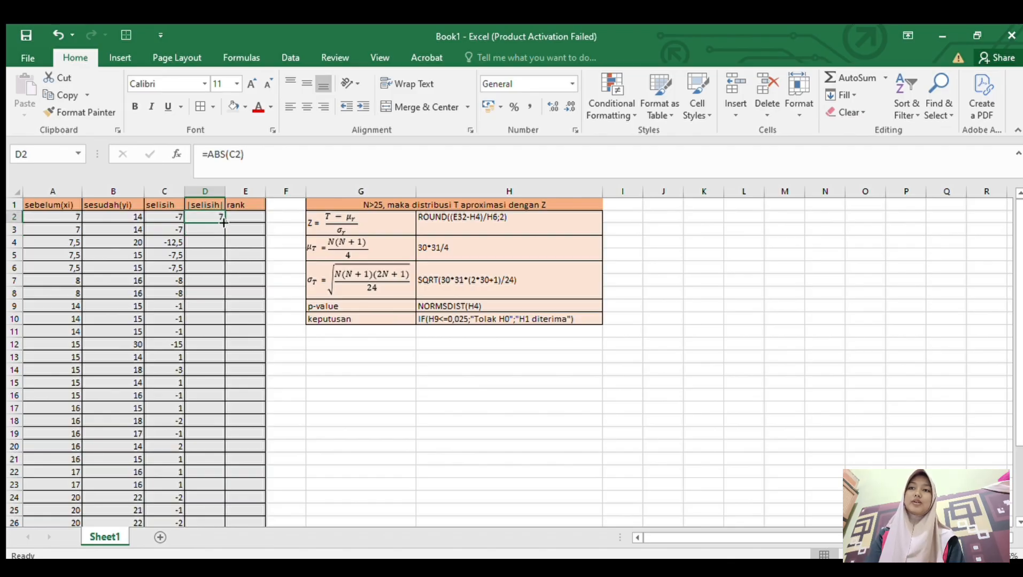
left_click_drag(223, 222, 202, 491)
- Enter =RANK.AVG(D2;D2:D31;1) in E2 to rank the first absolute difference in ascending order
scroll(258, 340, "up", 3)
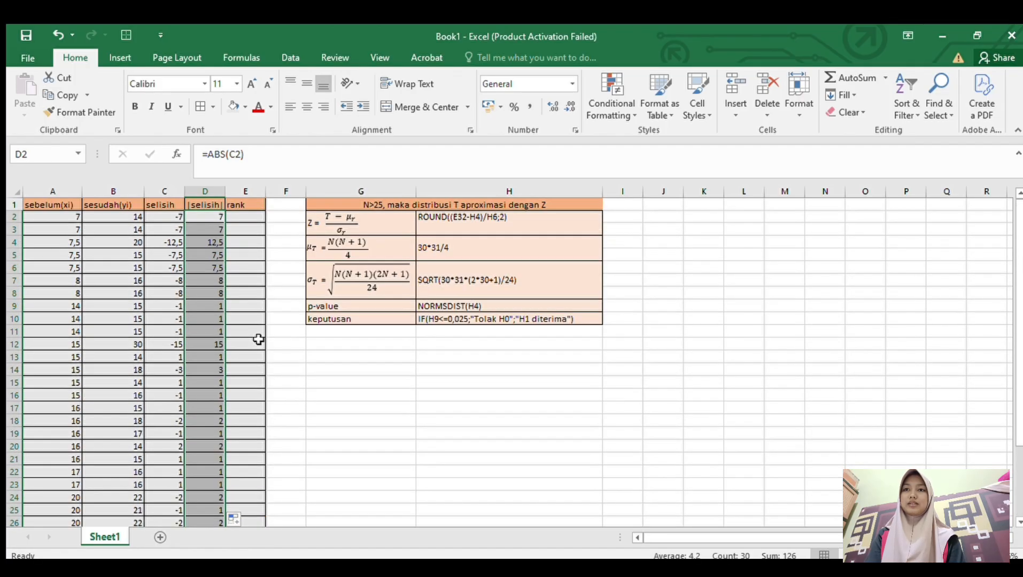
left_click(249, 219)
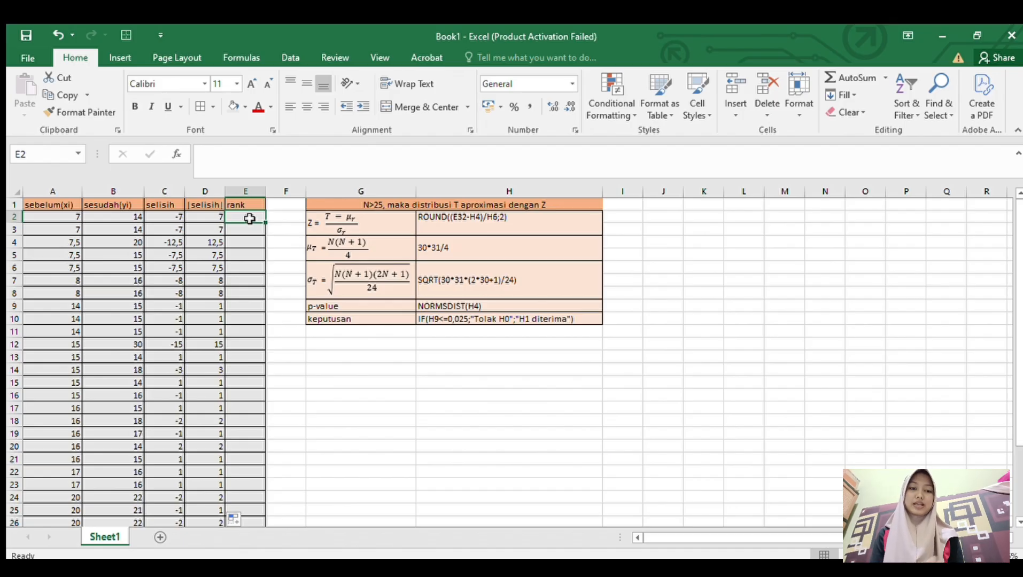
type("=")
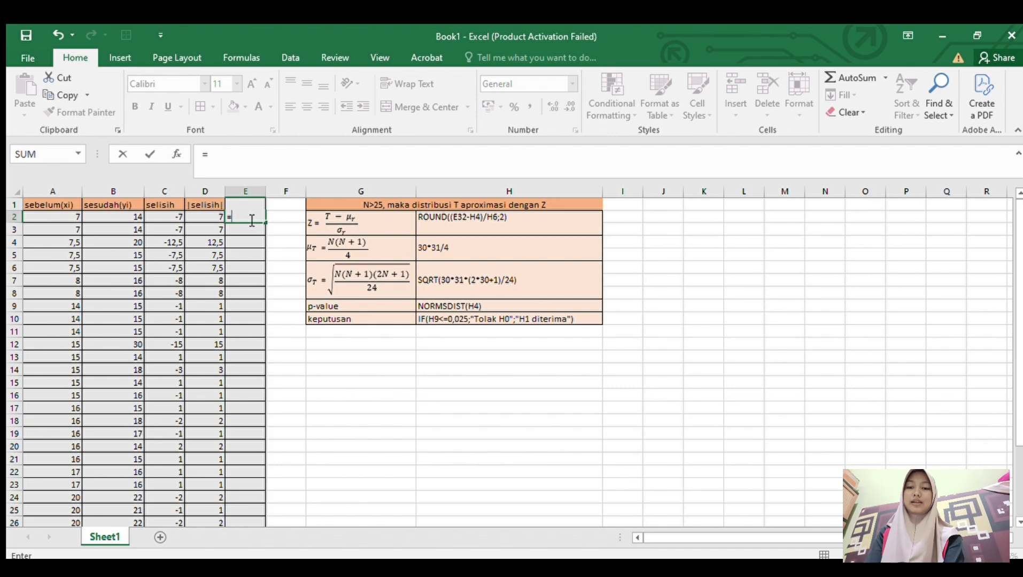
type("rans")
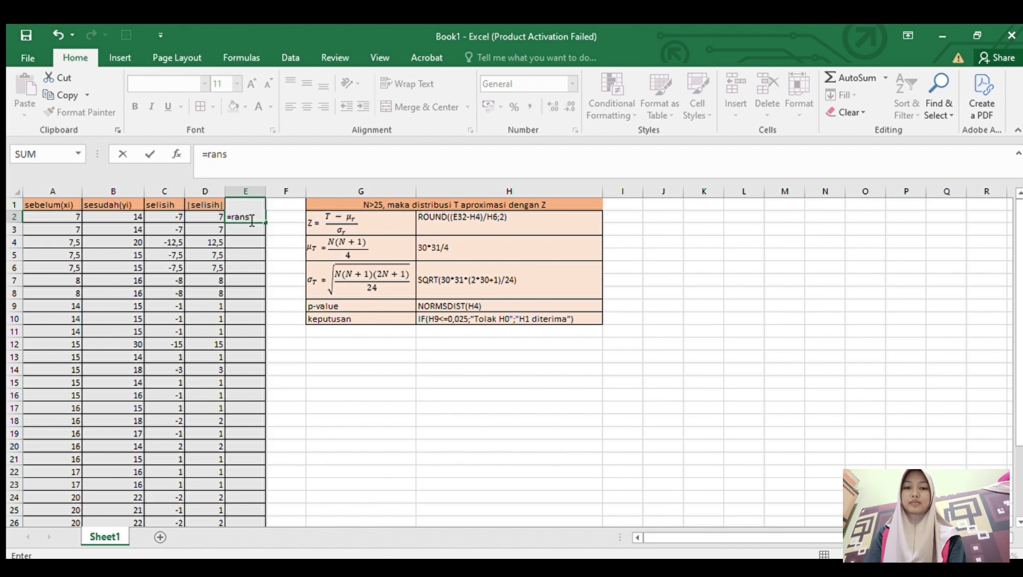
key("BackSpace")
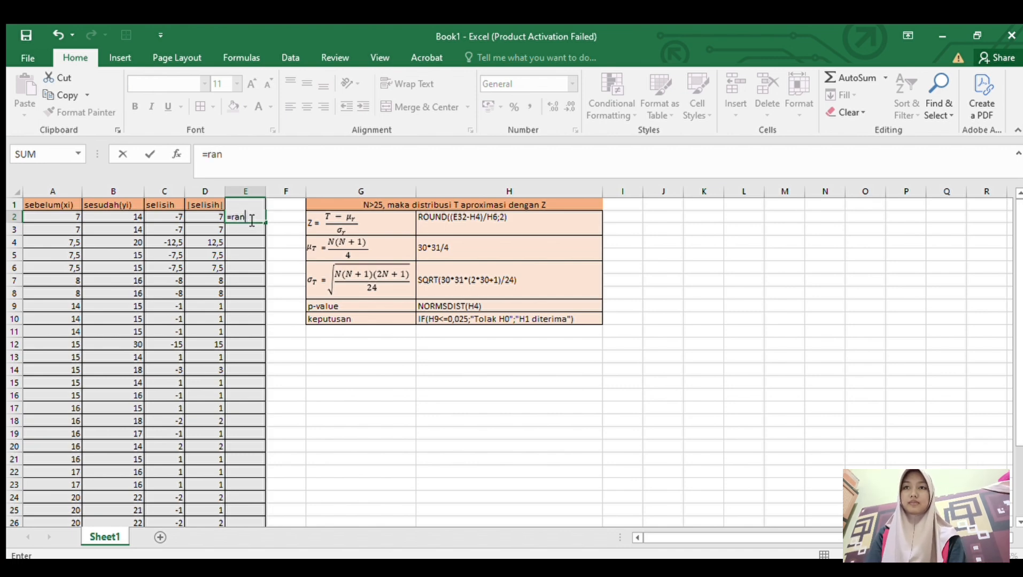
type("k.")
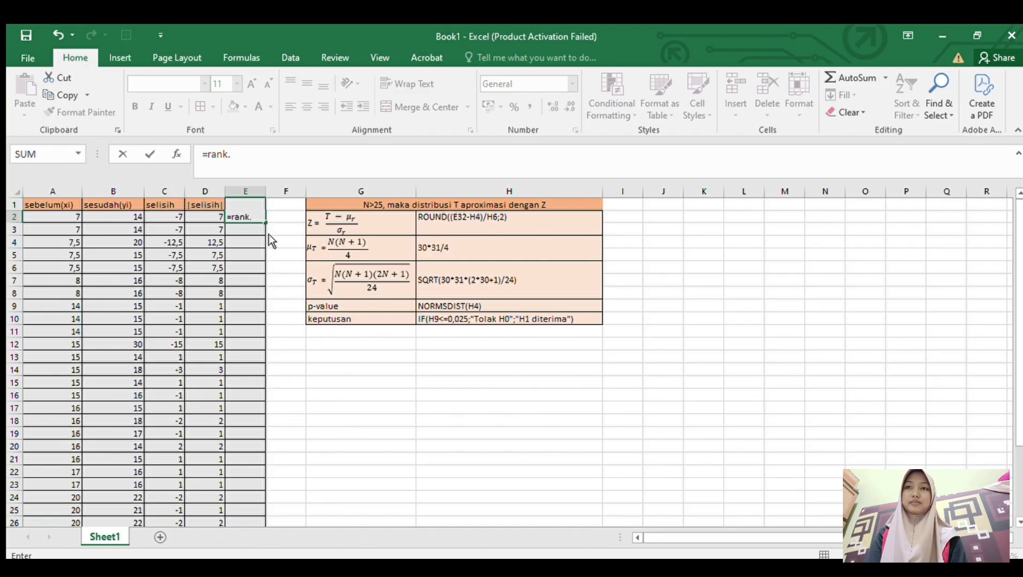
key("Tab")
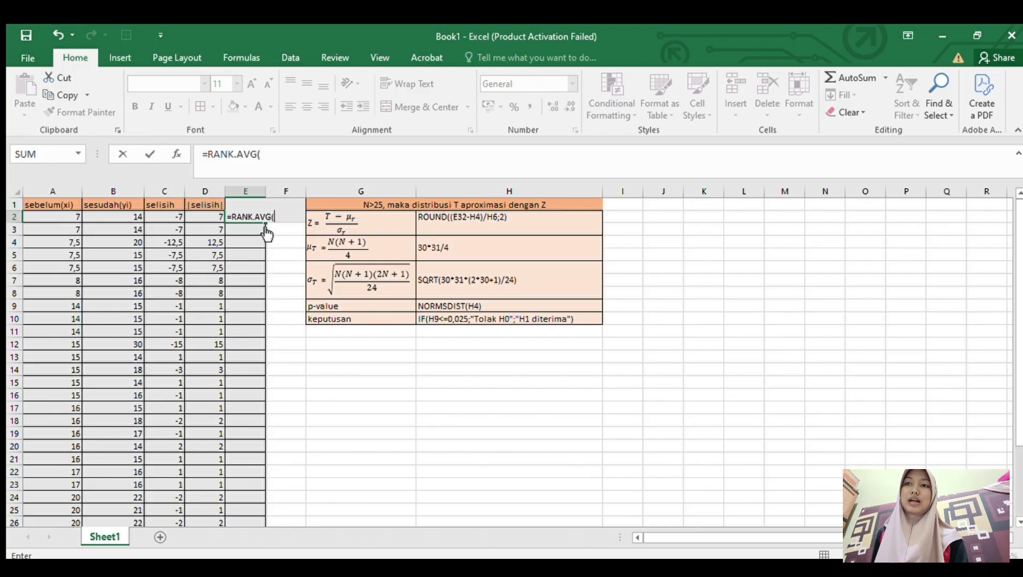
left_click(215, 220)
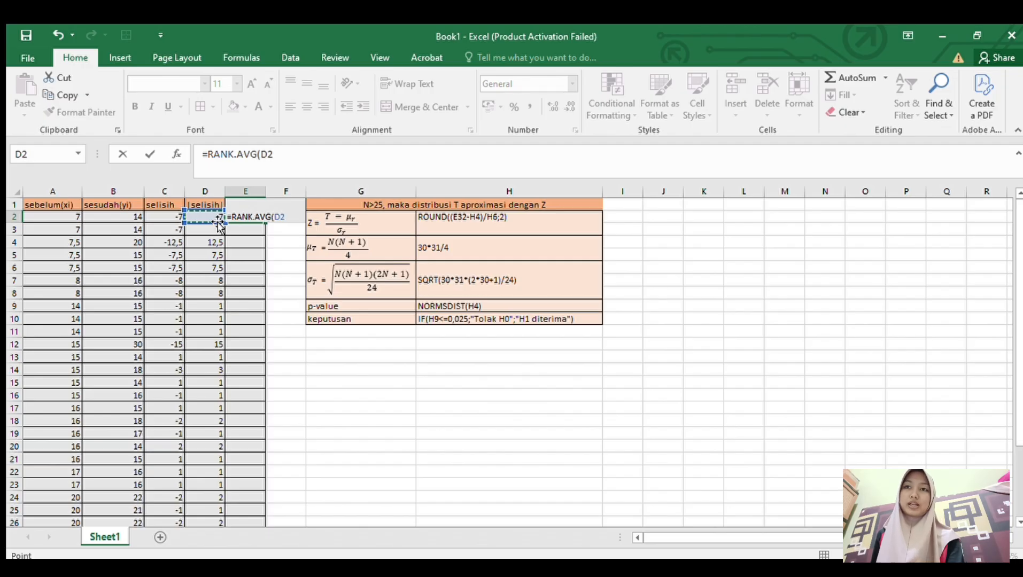
type(";")
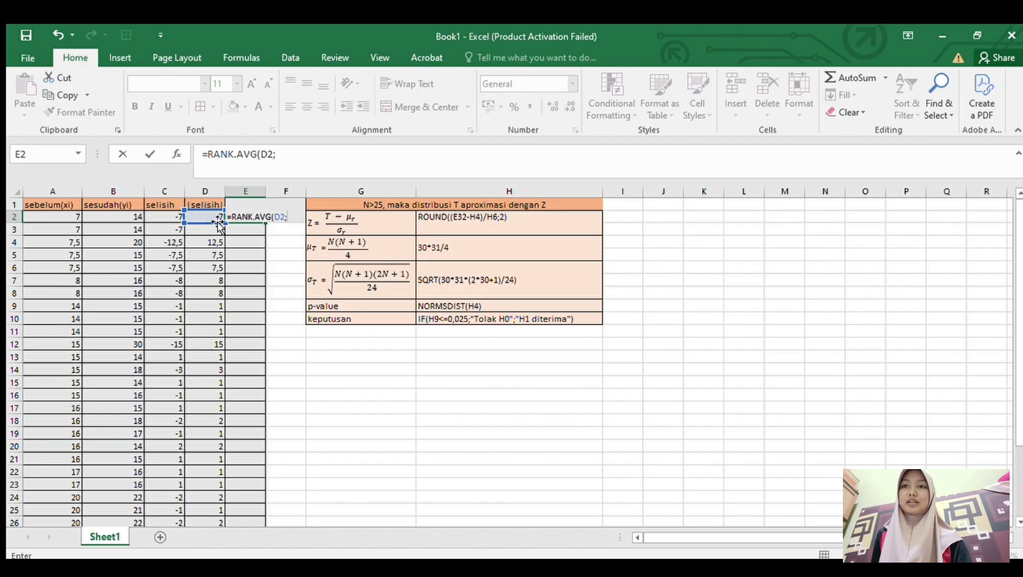
scroll(211, 321, "down", 4)
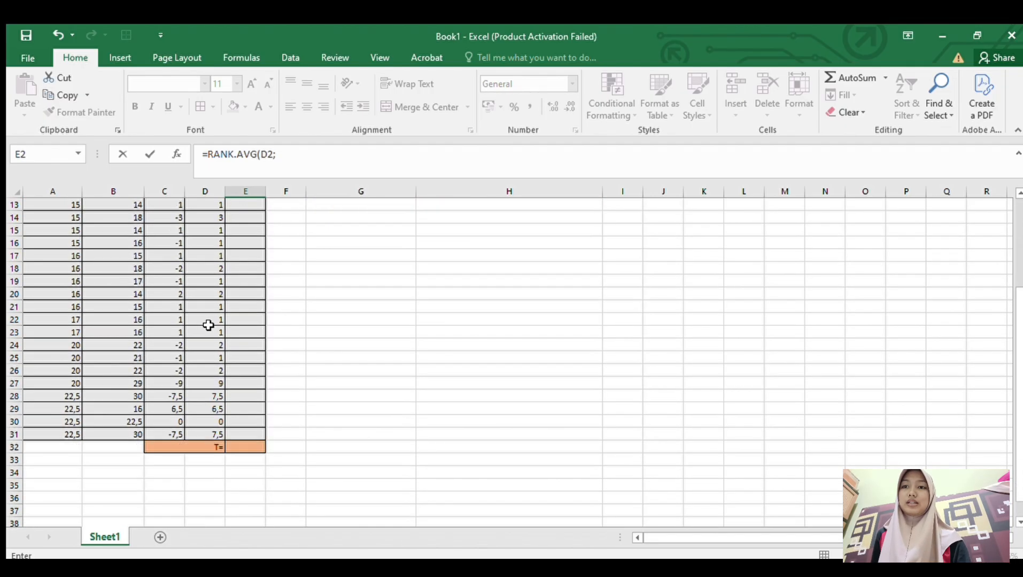
left_click(213, 435)
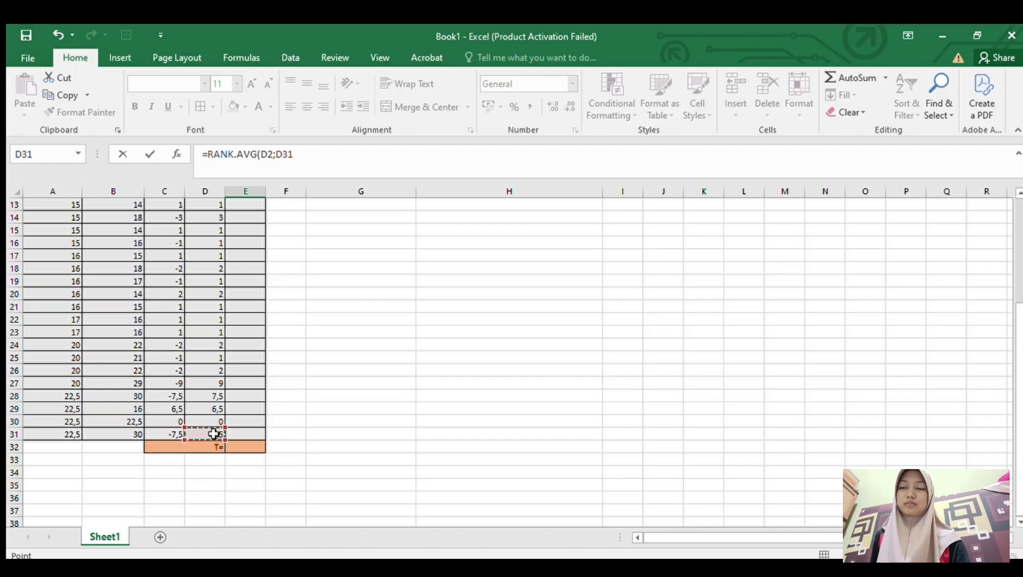
left_click_drag(213, 434, 207, 223)
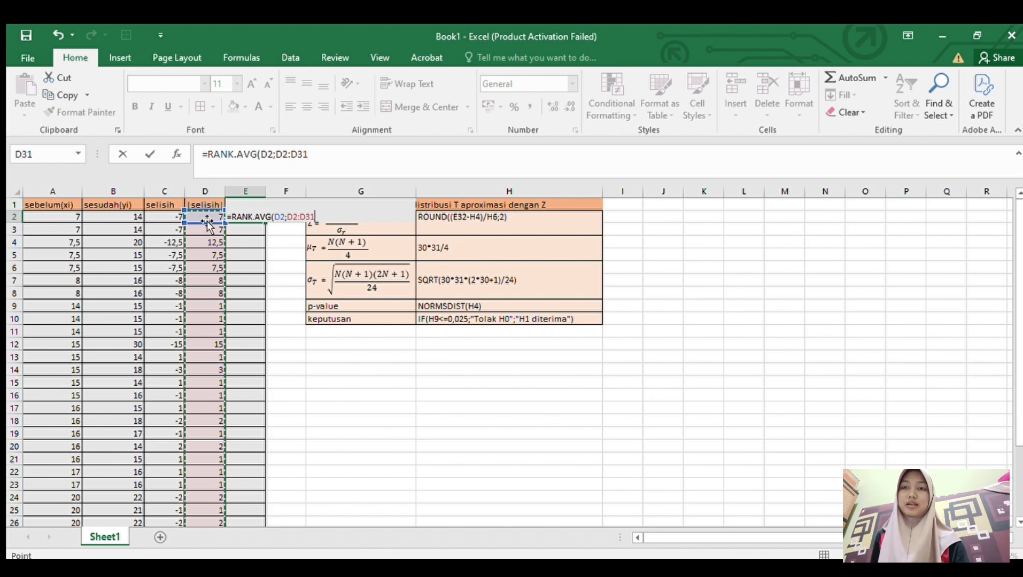
type(";")
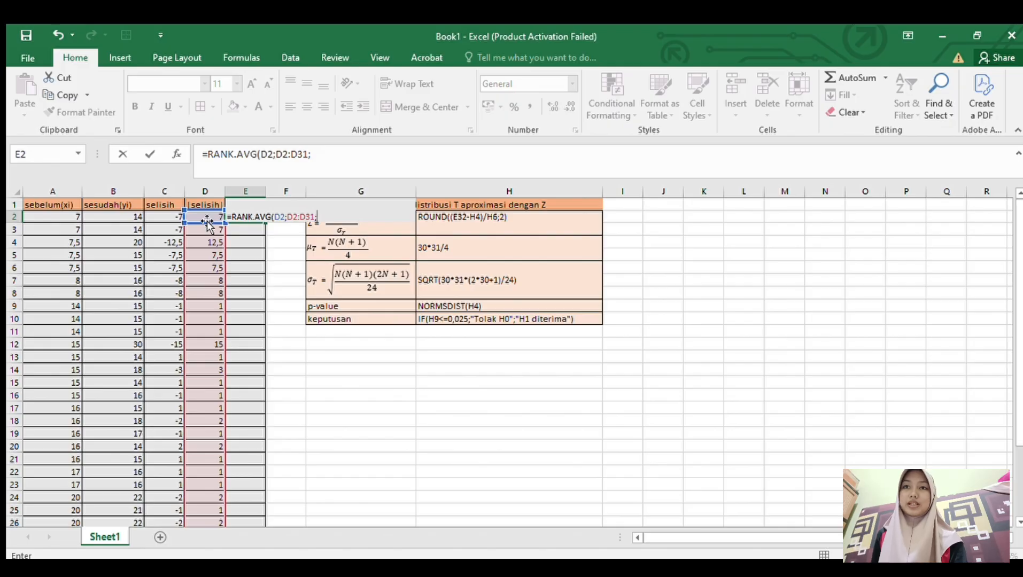
double_click(386, 257)
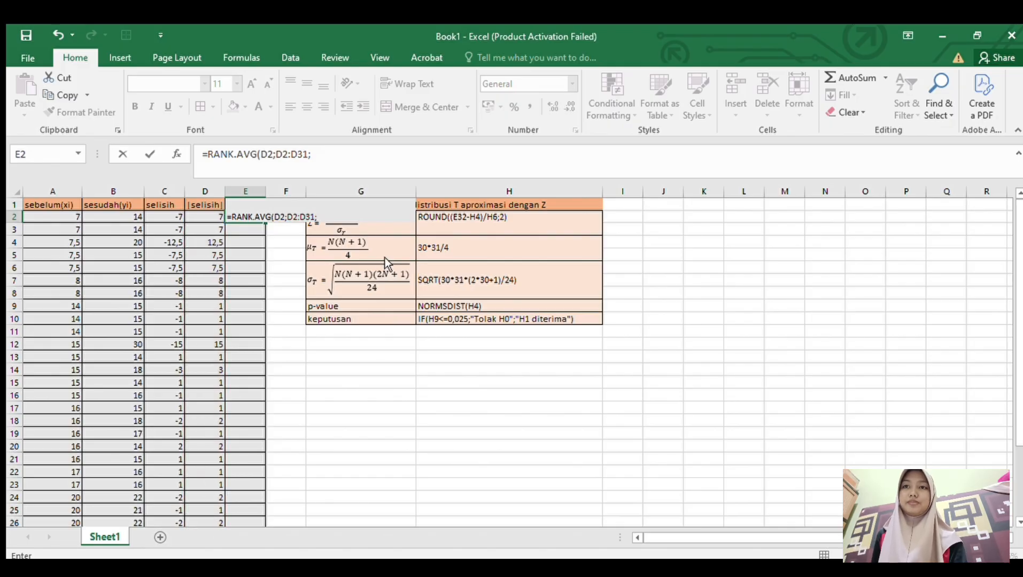
key("Escape")
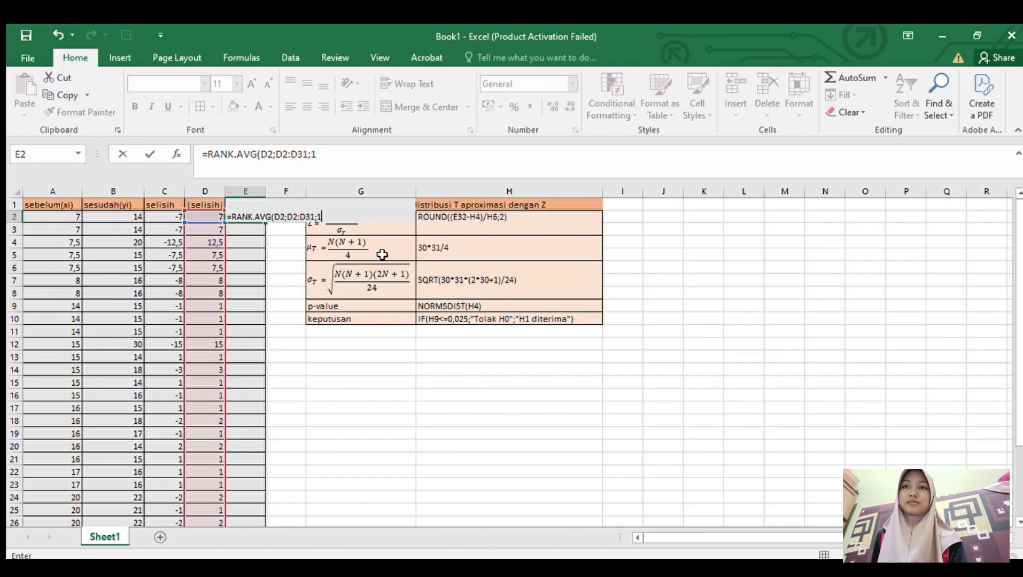
left_click(385, 257)
- Make the reference range in E2's rank formula absolute so it reads =RANK.AVG(D2;$D$2:$D$31;1)
left_click(256, 217)
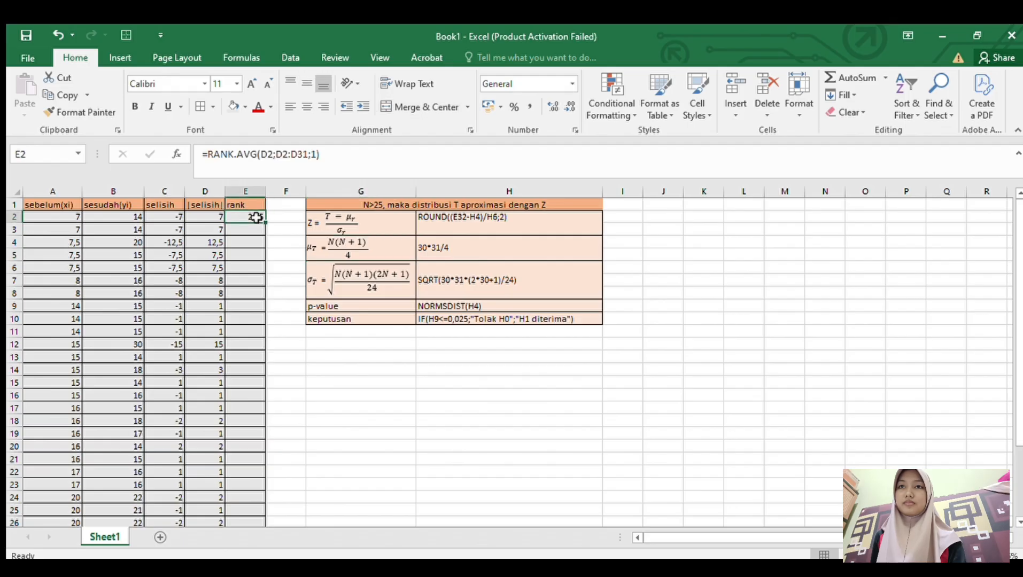
left_click(280, 158)
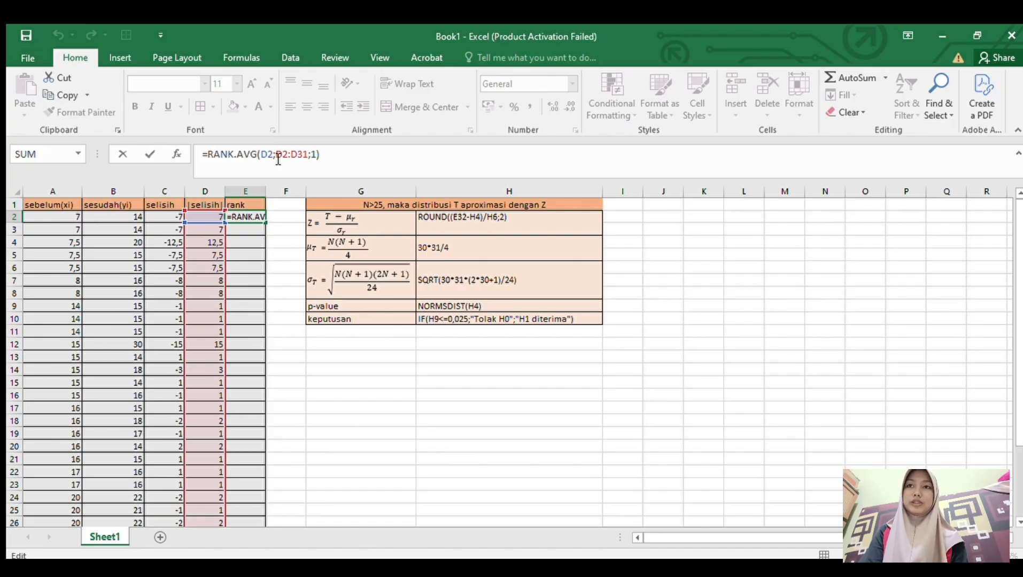
type("$")
key("Right")
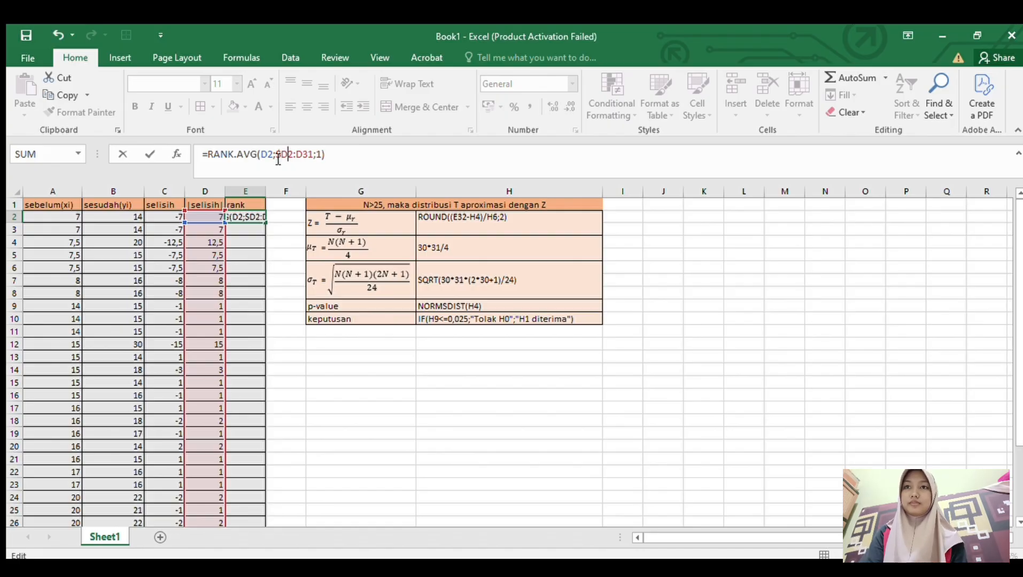
type("$")
key("Right")
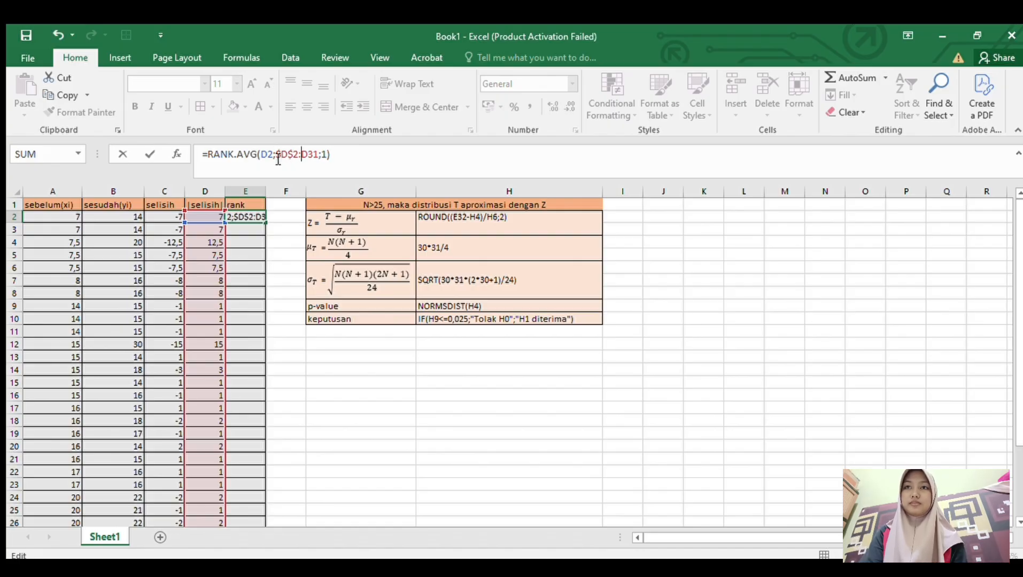
type("$")
key("Right")
type("$")
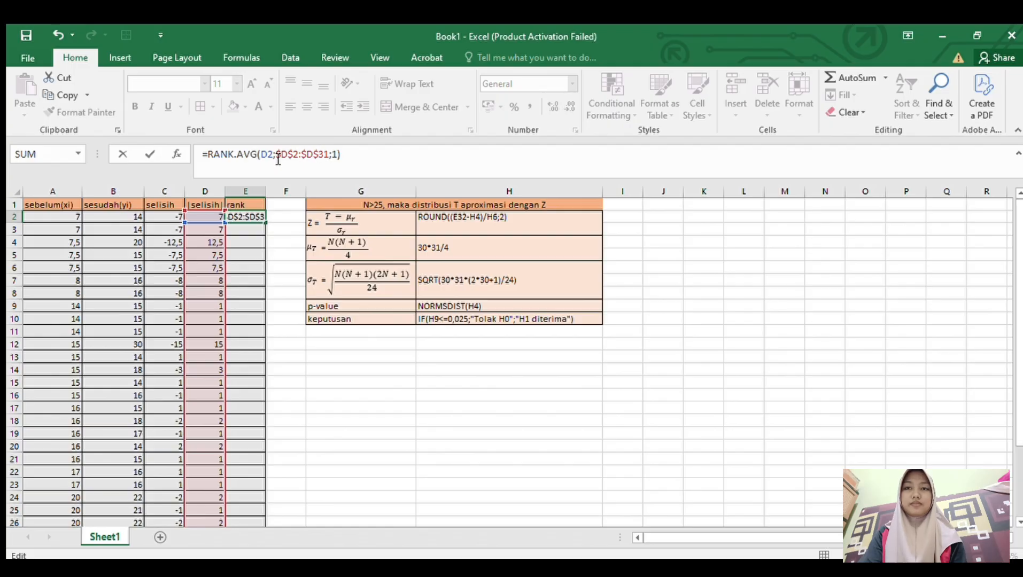
key("Return")
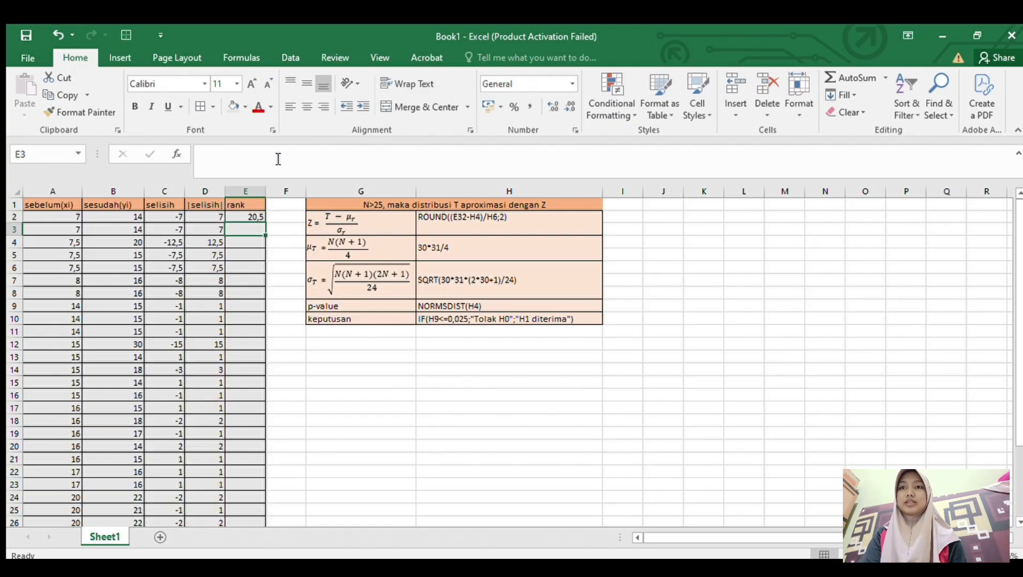
- Fill the rank formula from E2 down the rank column through E31
left_click(253, 217)
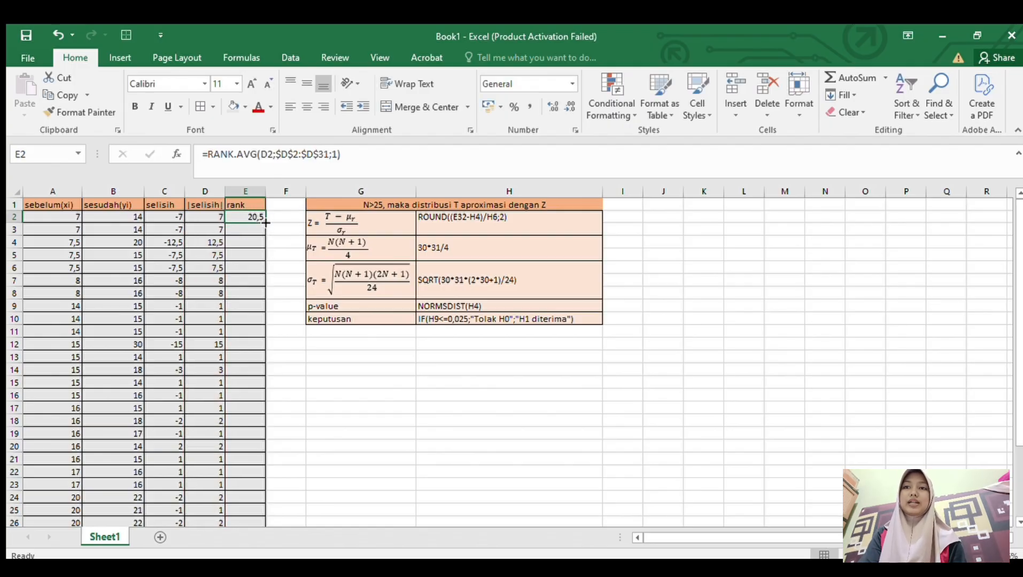
left_click_drag(266, 224, 229, 491)
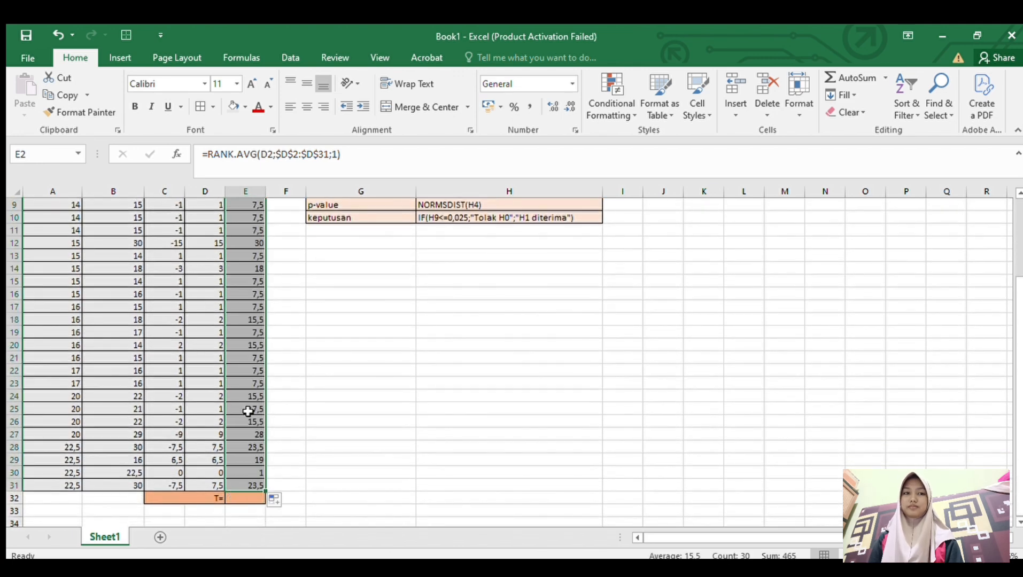
scroll(282, 338, "up", 3)
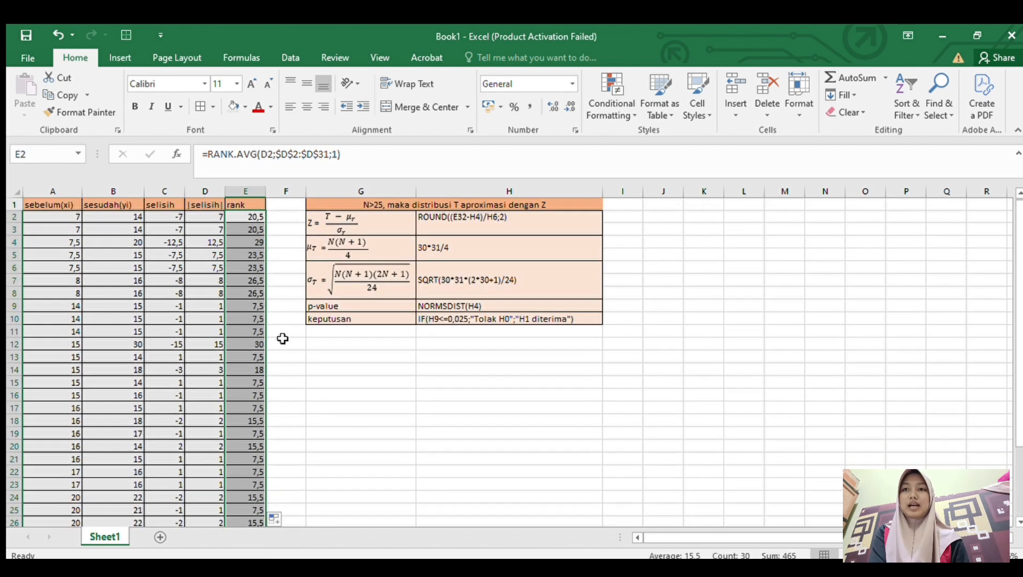
left_click(282, 338)
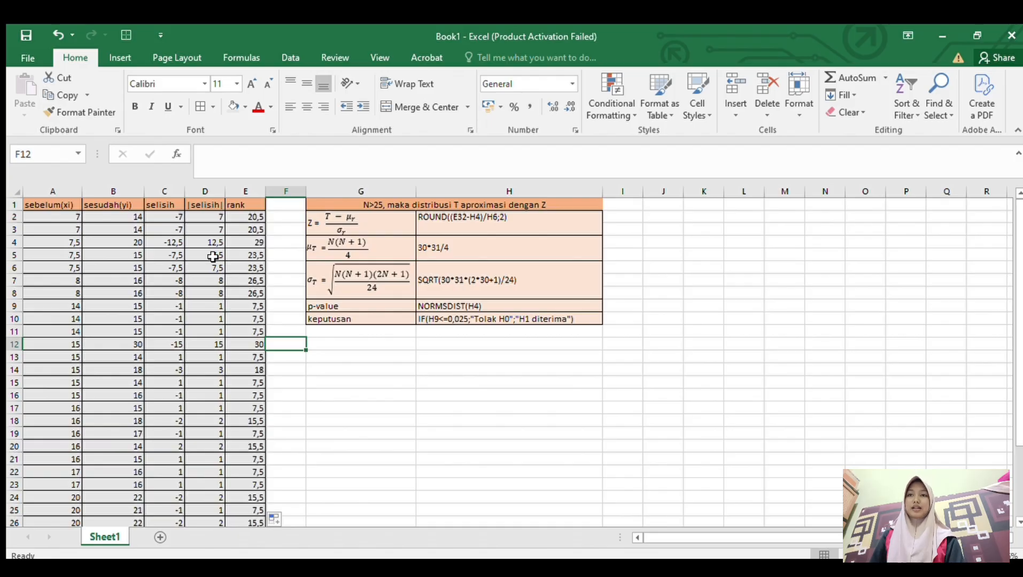
left_click(335, 419)
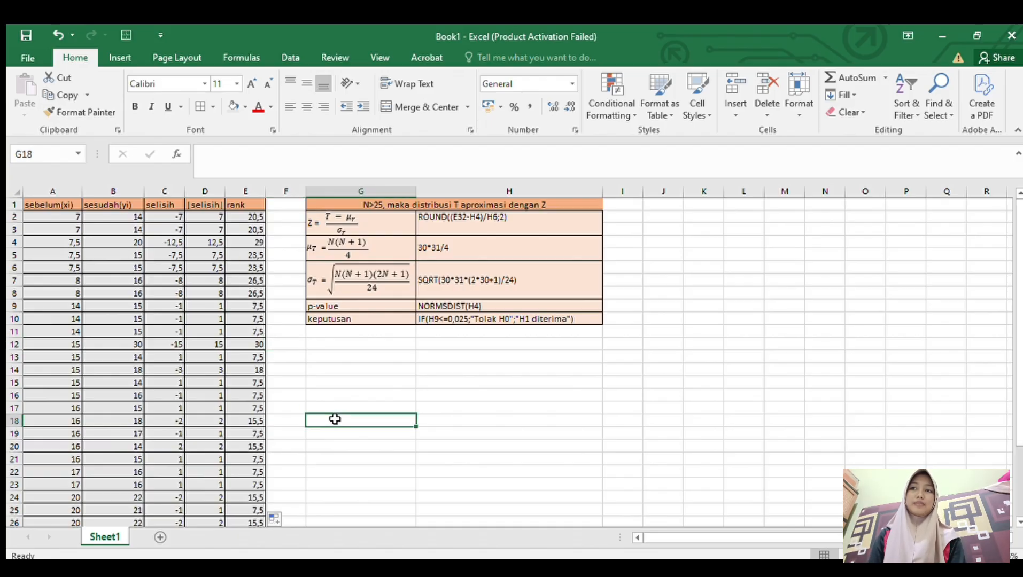
- Highlight the negative-difference rows C2:E12 with a gold cell fill, keeping the font colour black
left_click(174, 216)
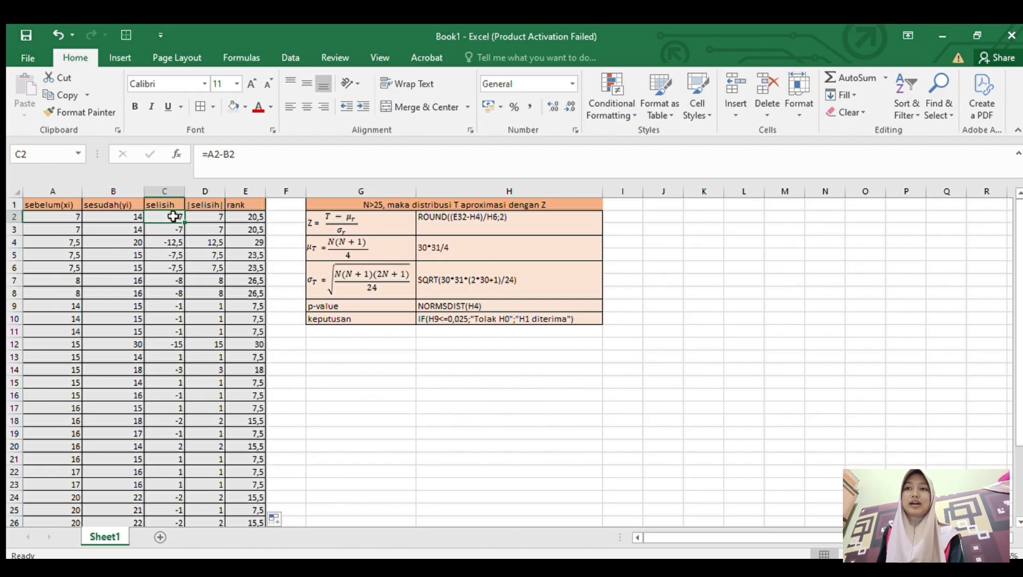
mouse_move(174, 215)
left_mouse_down()
mouse_move(201, 248)
mouse_move(181, 347)
mouse_move(235, 338)
left_mouse_up()
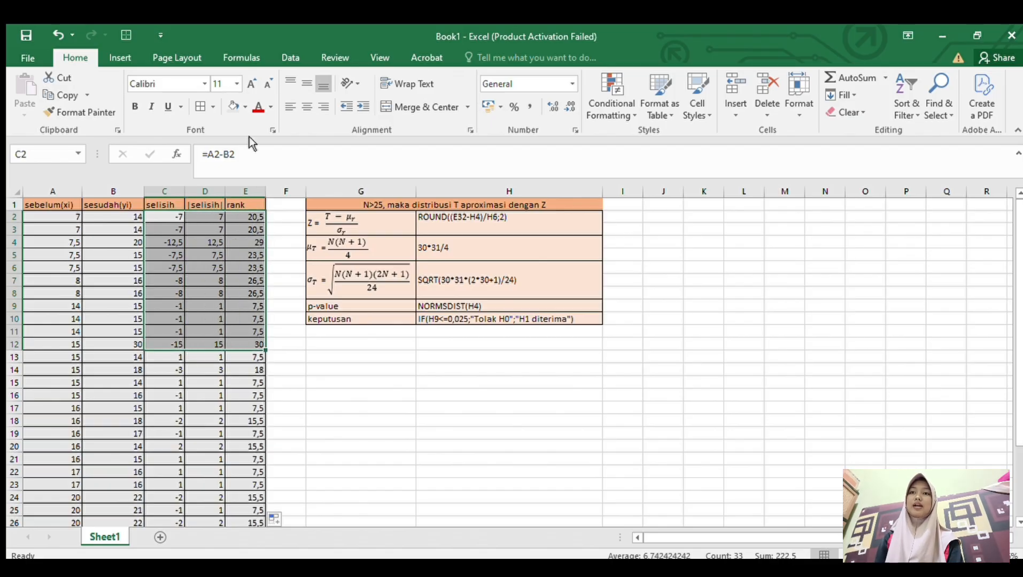
left_click(261, 107)
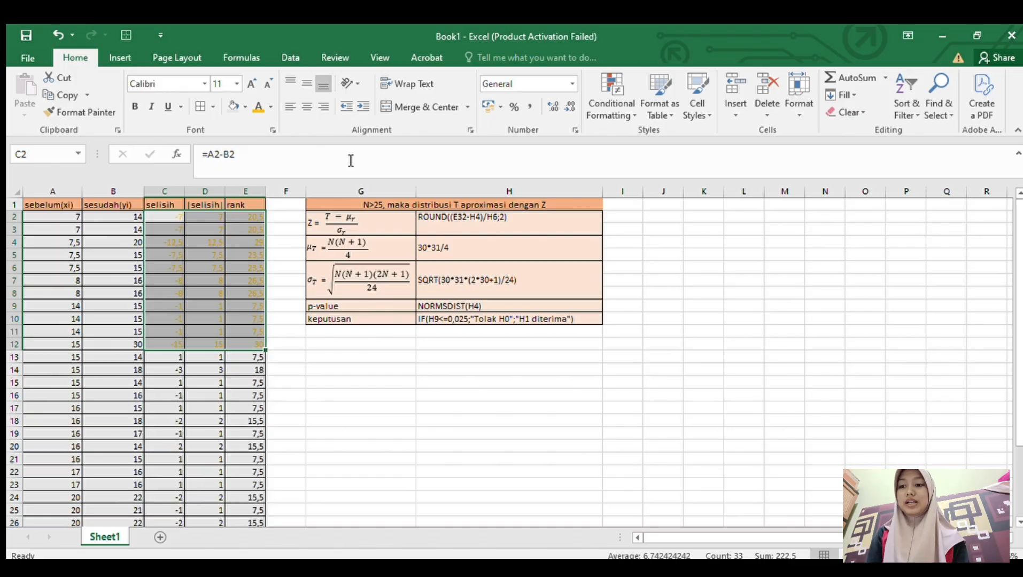
key("ctrl+z")
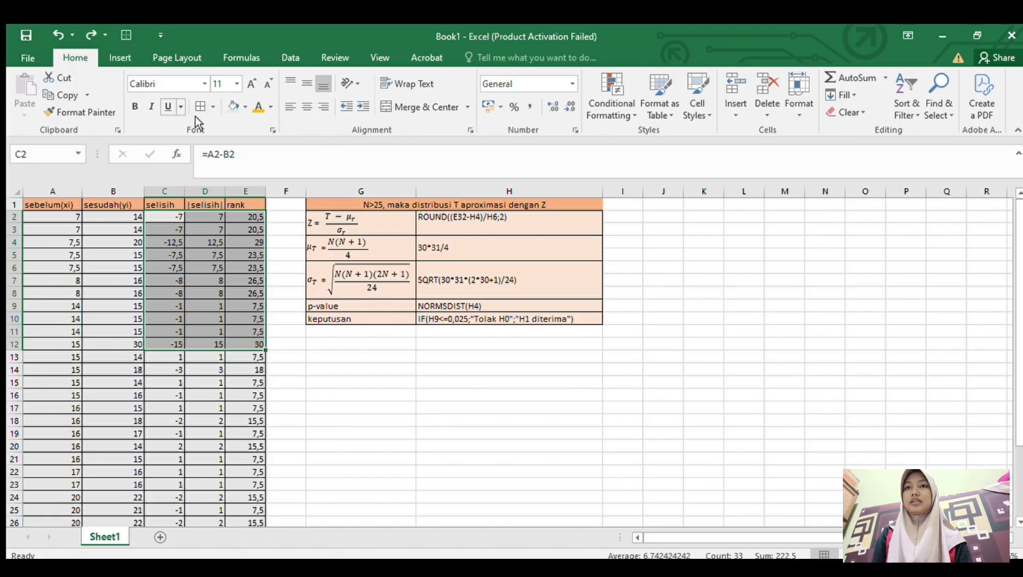
left_click(244, 108)
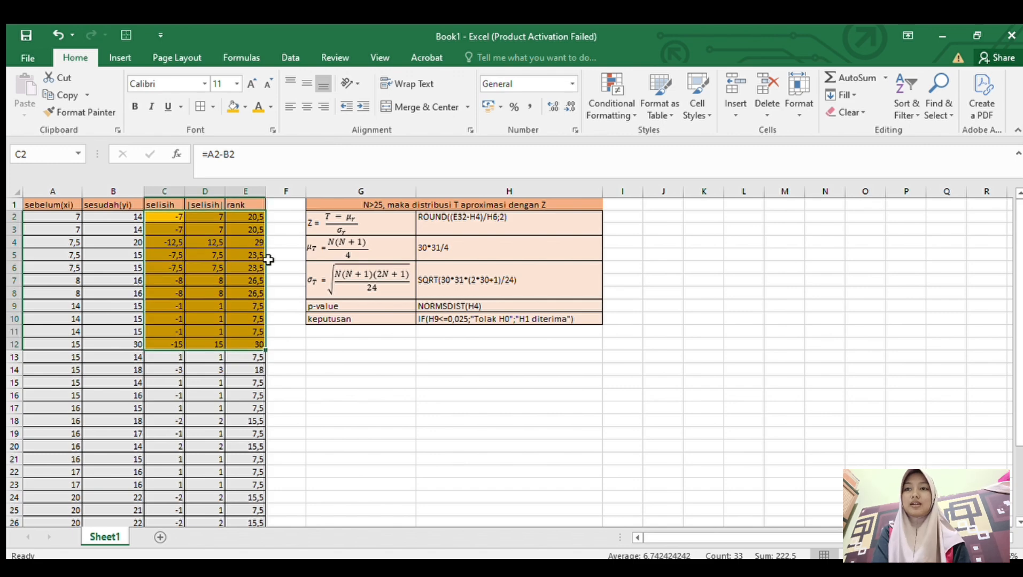
- Apply the same gold fill to the negative-difference rows C14:E14 and C16:E16
left_click(165, 370)
left_click_drag(165, 371, 237, 368)
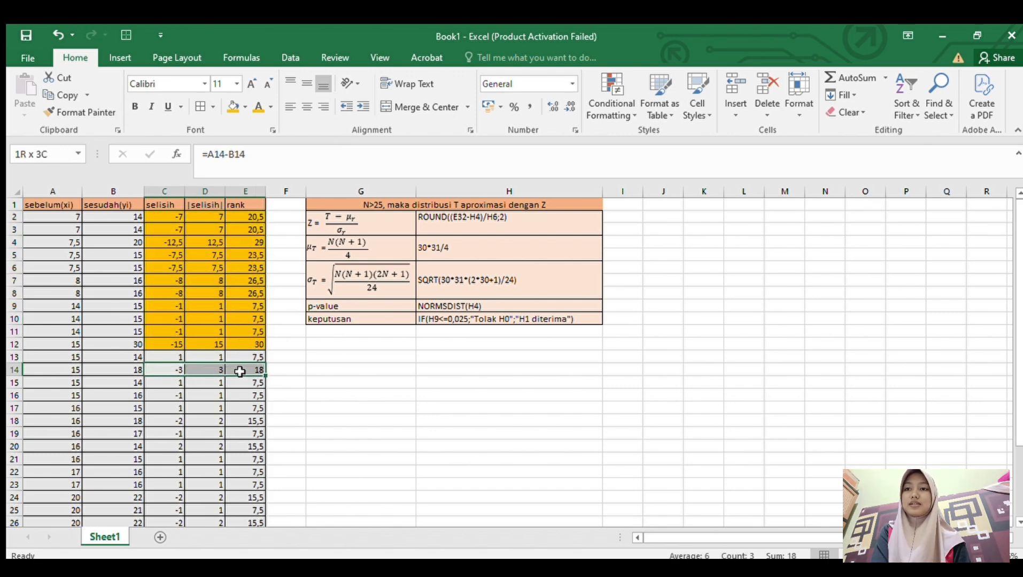
left_click(233, 107)
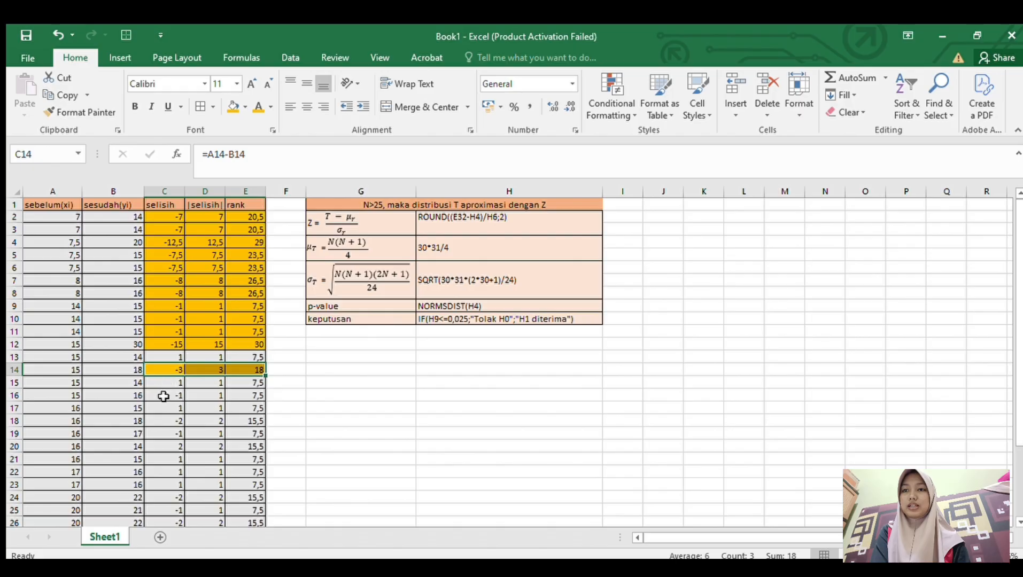
left_click_drag(164, 397, 247, 397)
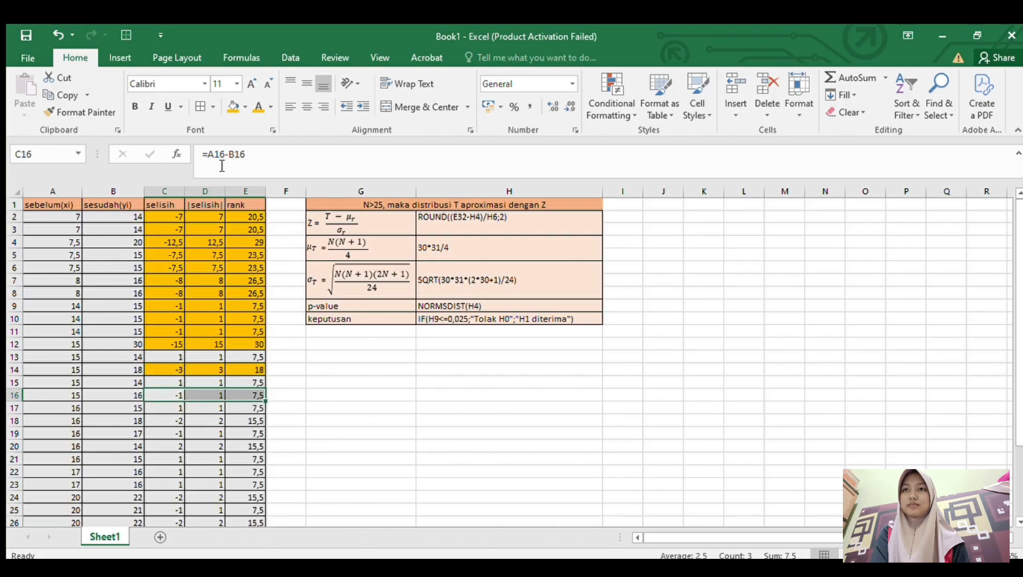
left_click(233, 107)
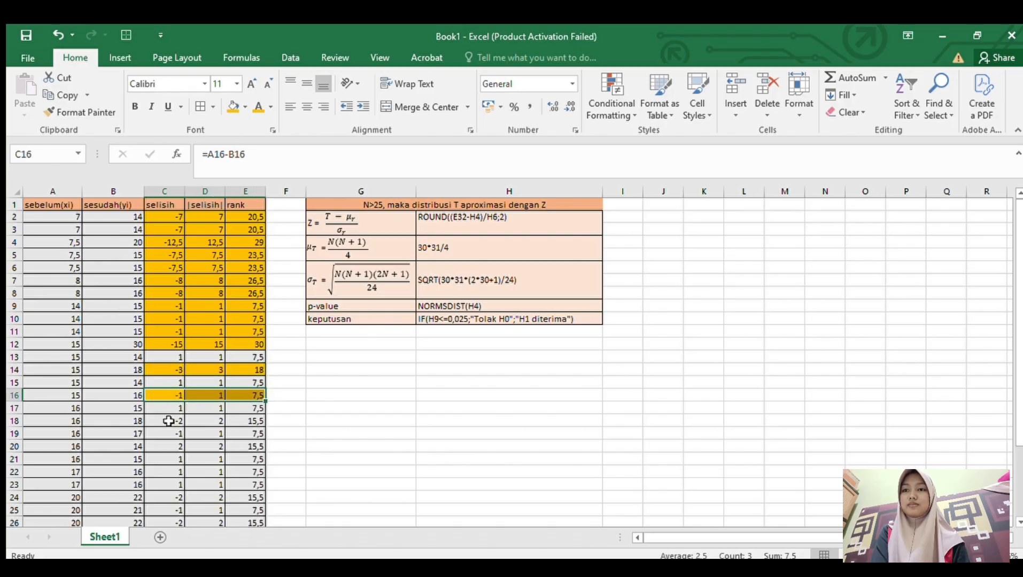
- Apply the same gold fill to the negative-difference rows C18:E19
left_click_drag(167, 421, 254, 433)
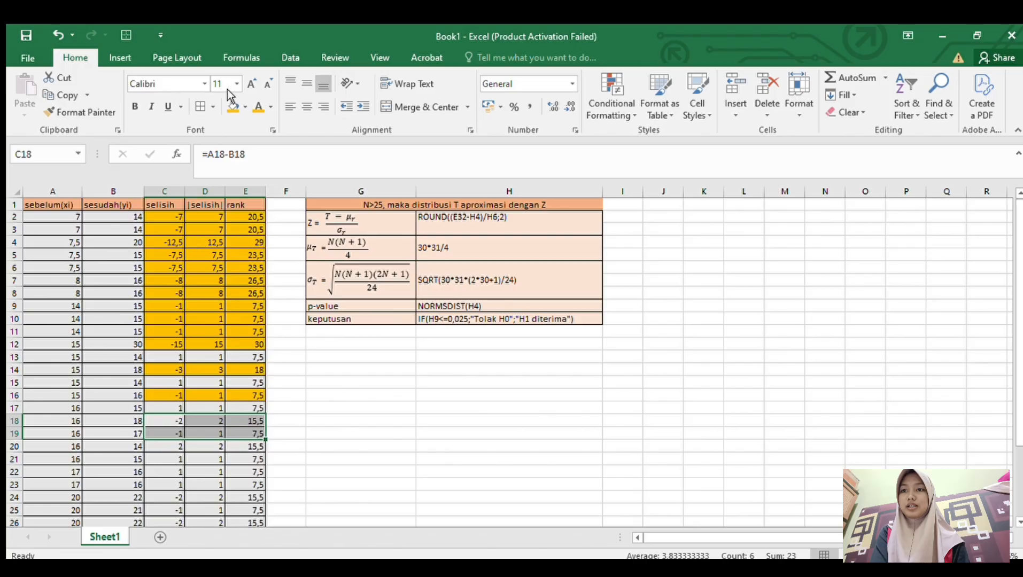
left_click(233, 107)
scroll(242, 324, "down", 1)
scroll(242, 324, "down", 2)
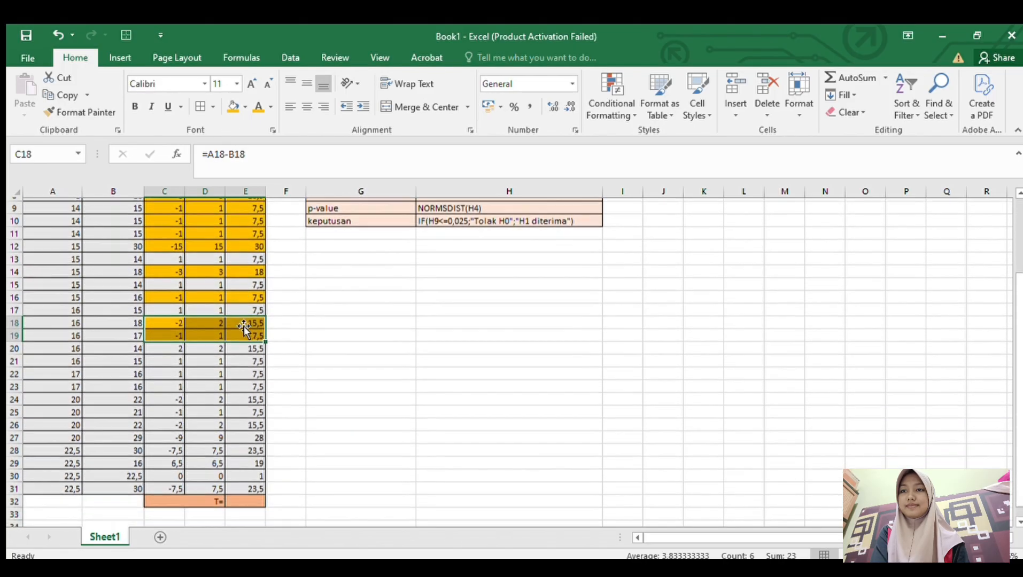
double_click(163, 384)
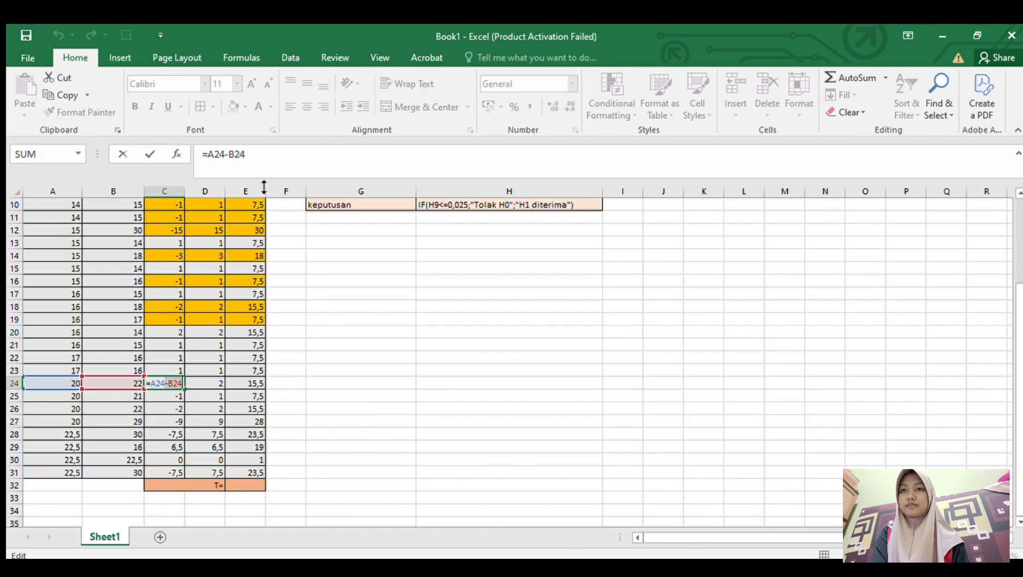
left_click(278, 153)
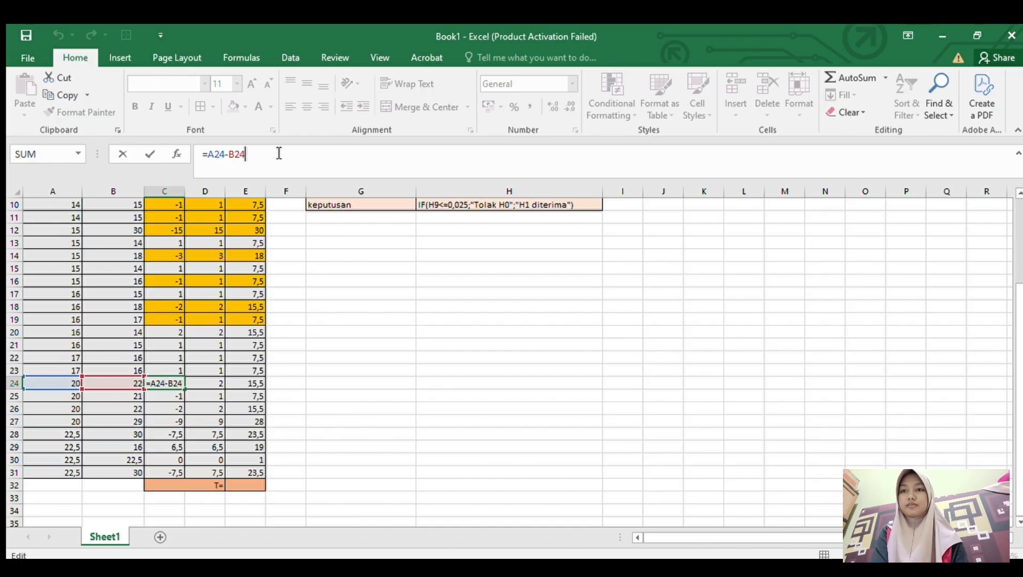
key("Return")
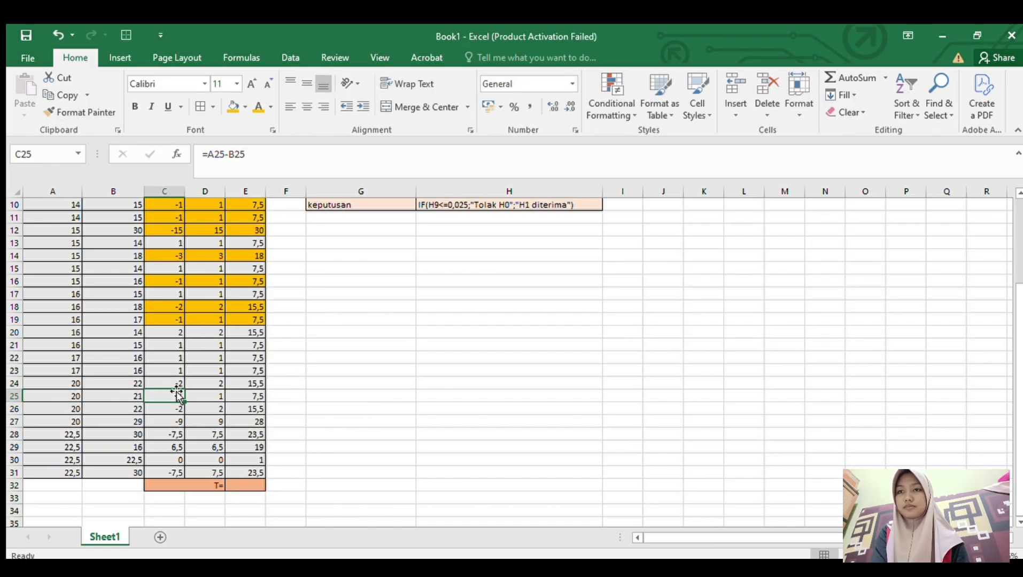
- Apply the same gold fill to the negative-difference rows C24:E28 and C31:E31
left_click_drag(168, 383, 259, 435)
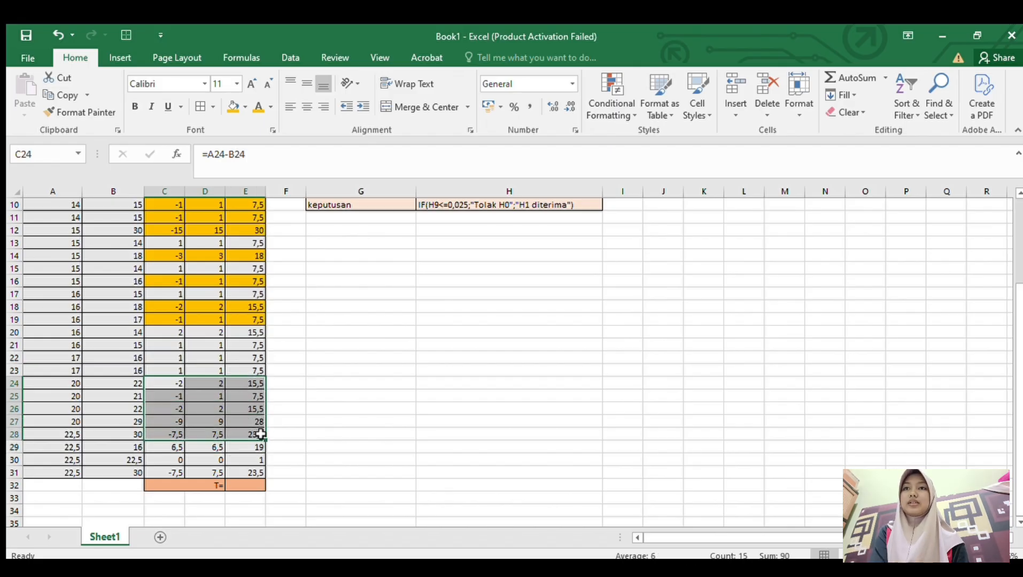
left_click(235, 114)
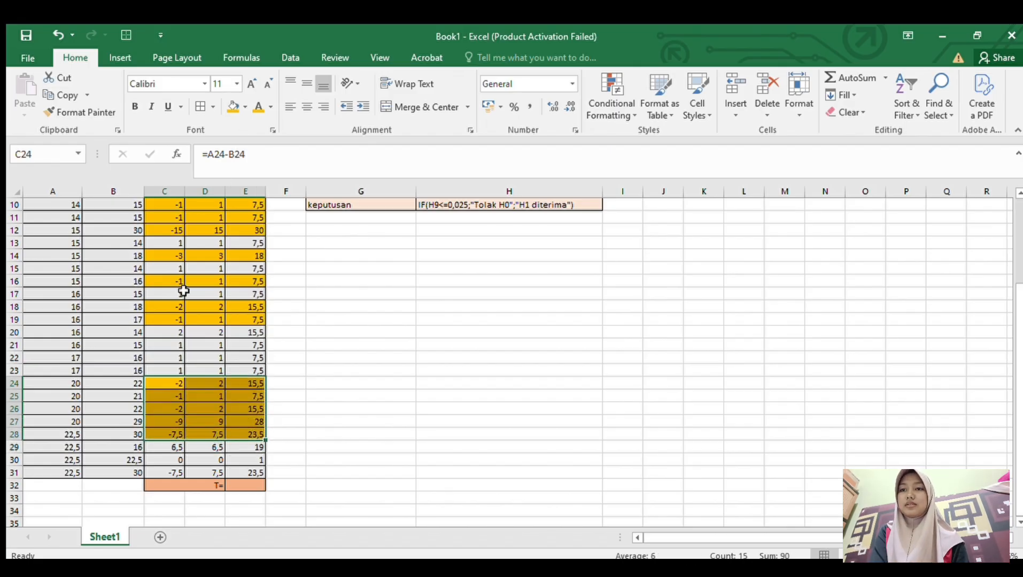
left_click(169, 472)
left_click_drag(169, 473, 235, 473)
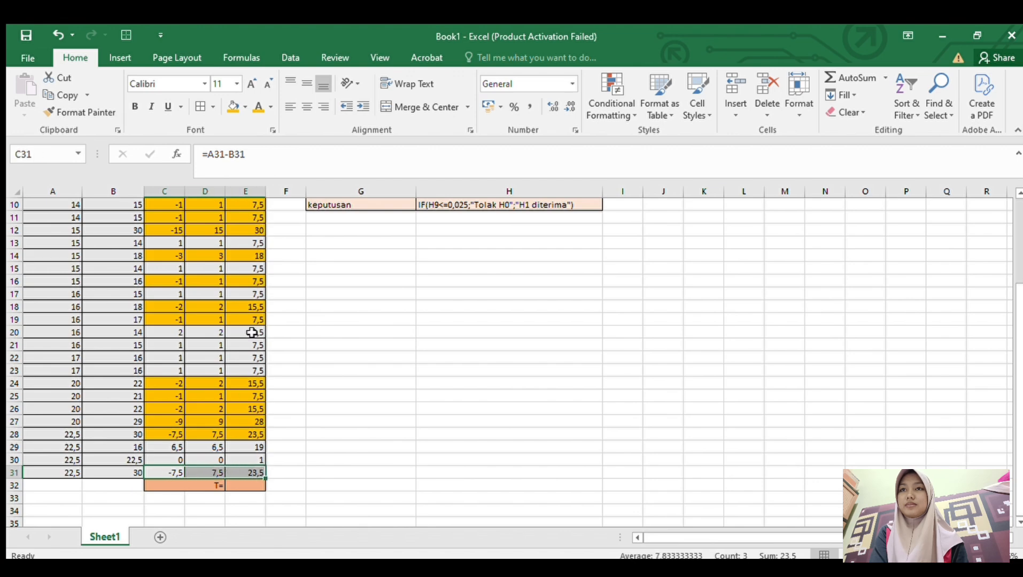
left_click(234, 106)
left_click(334, 336)
scroll(334, 336, "up", 3)
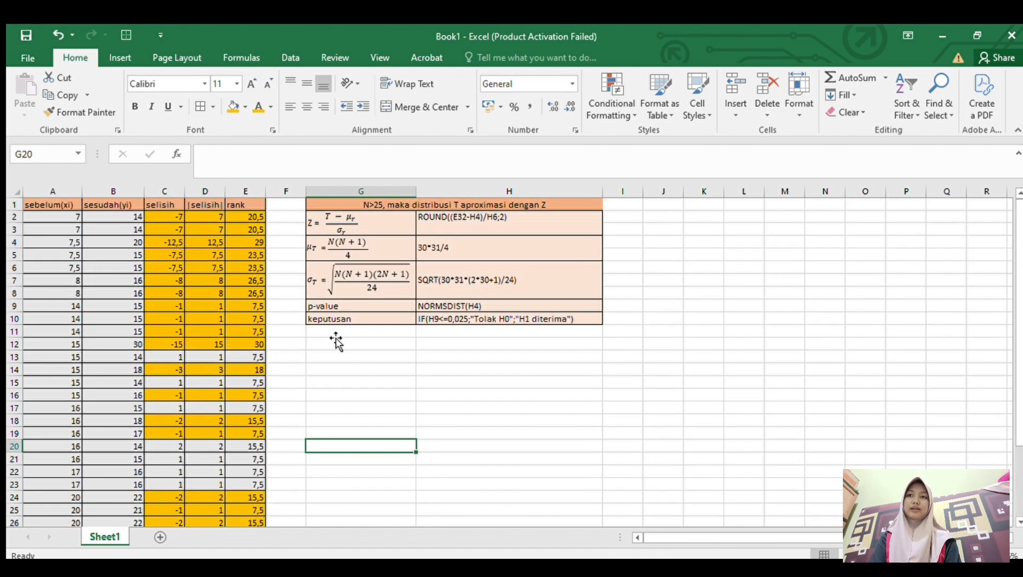
scroll(336, 342, "down", 4)
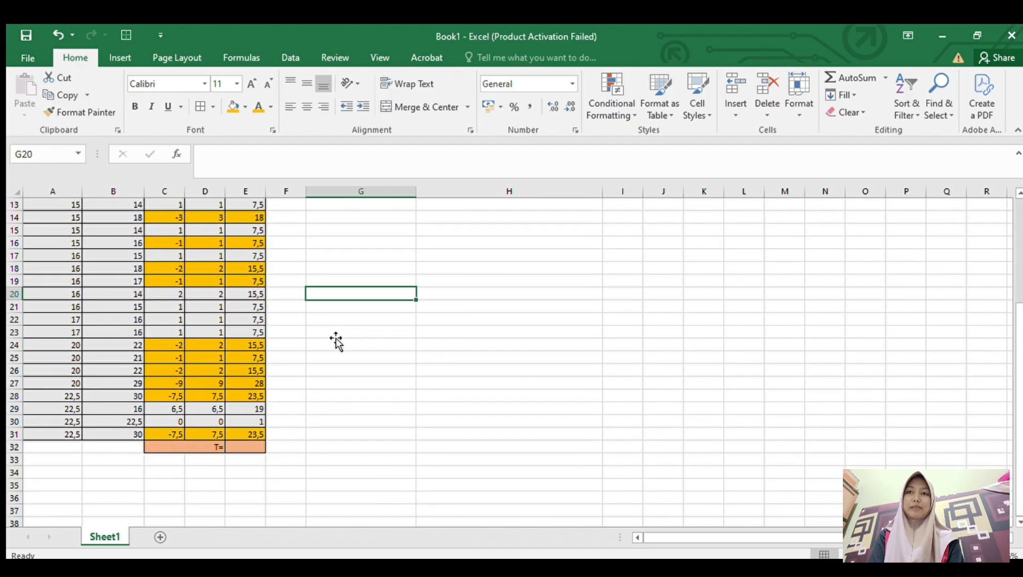
scroll(336, 342, "up", 4)
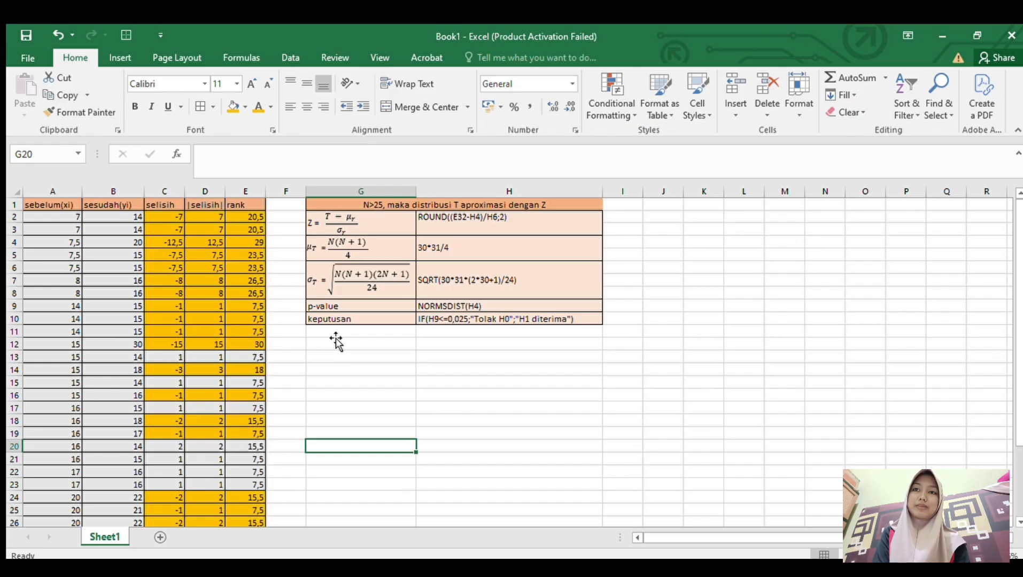
left_click(378, 215)
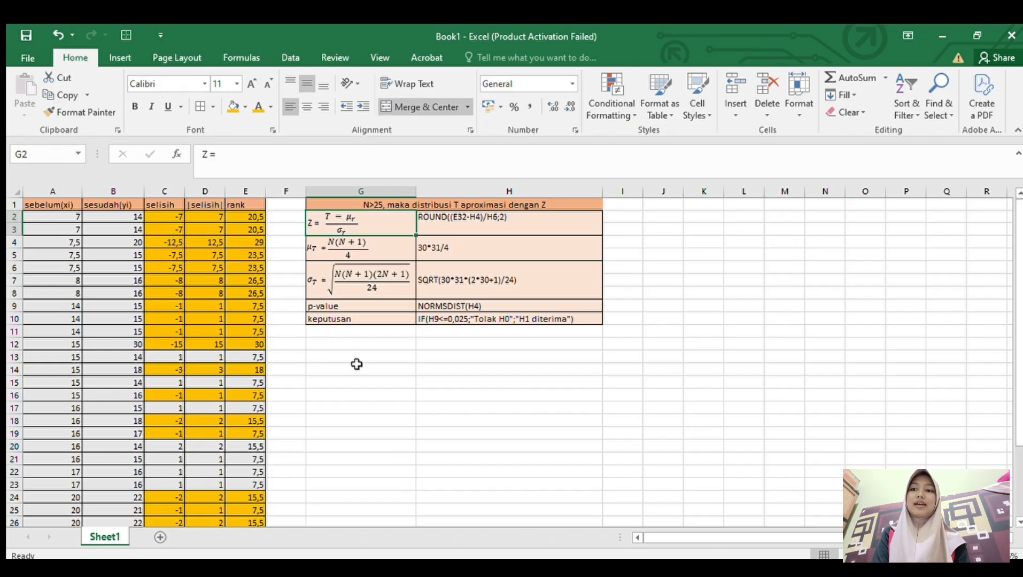
- Begin the T formula in E32 by adding the highlighted ranks E2 through E12 cell by cell, as =E2+E3+E4 and so on up to E12
scroll(356, 364, "down", 3)
left_click(250, 484)
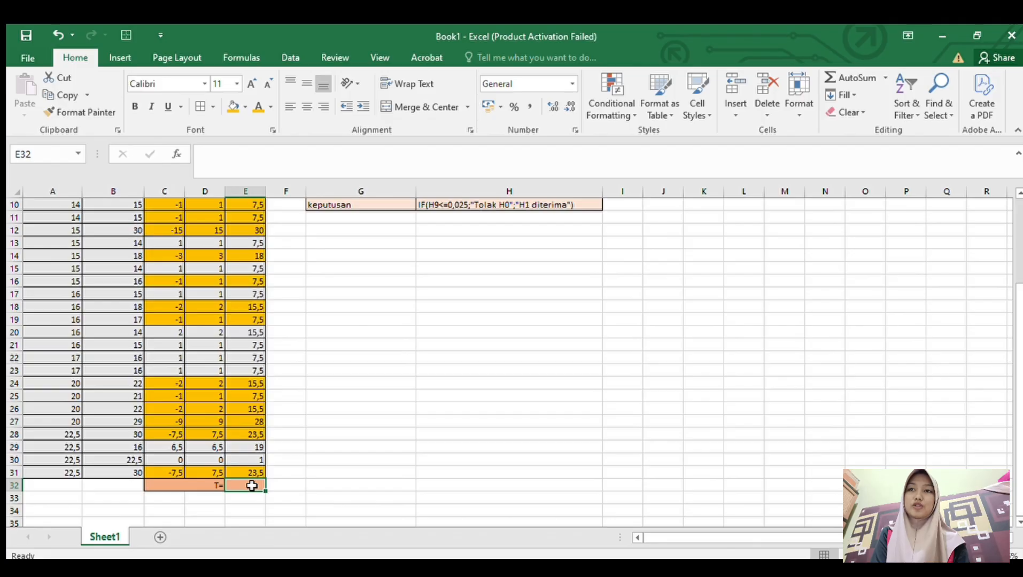
scroll(252, 485, "up", 3)
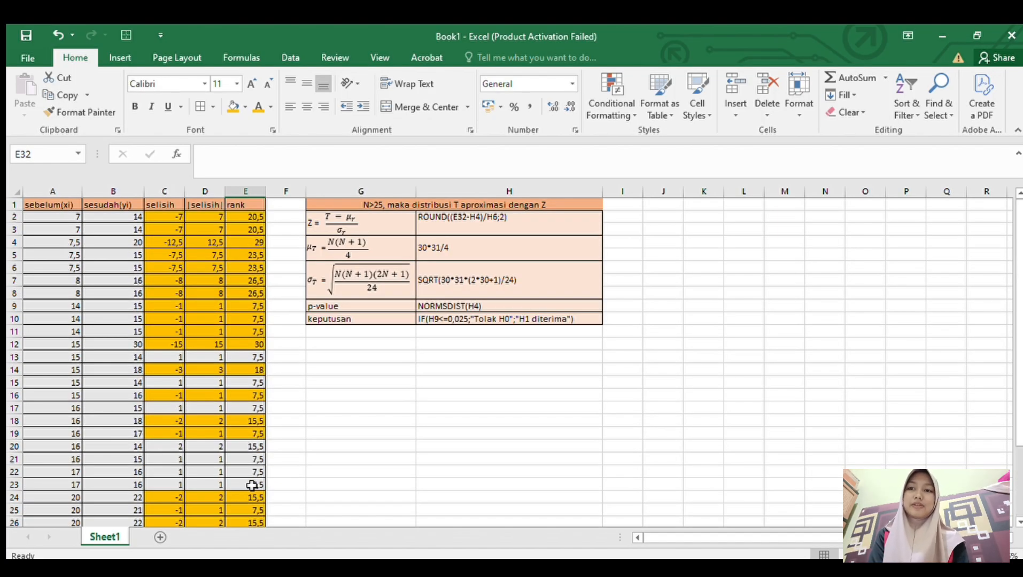
scroll(252, 485, "down", 4)
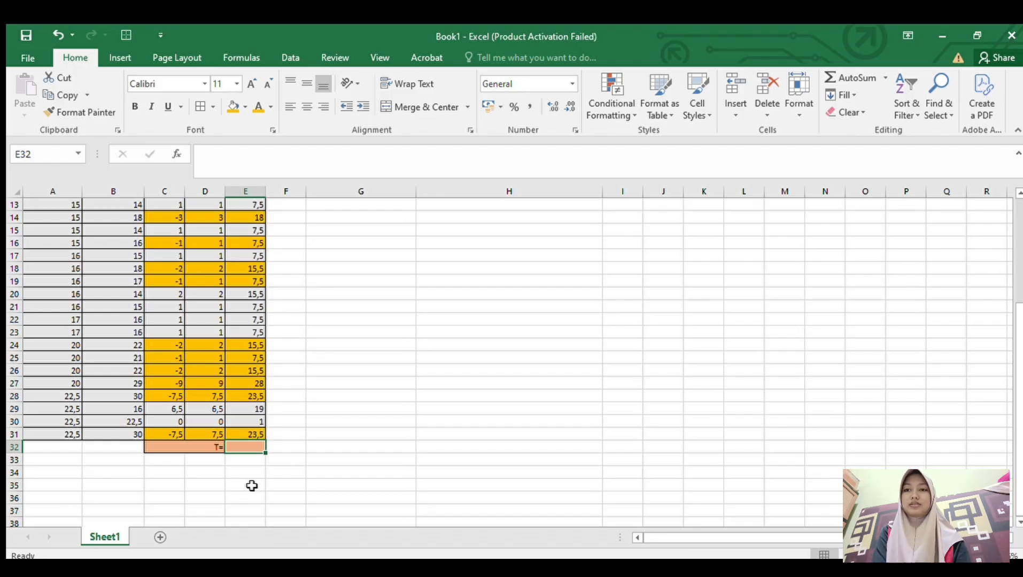
type("=")
scroll(367, 261, "up", 4)
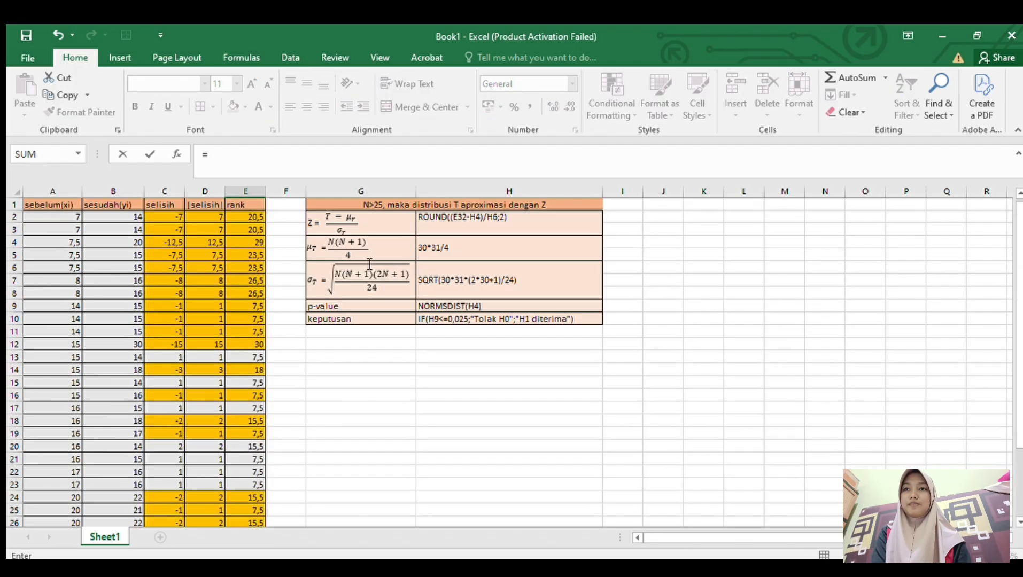
left_click(260, 218)
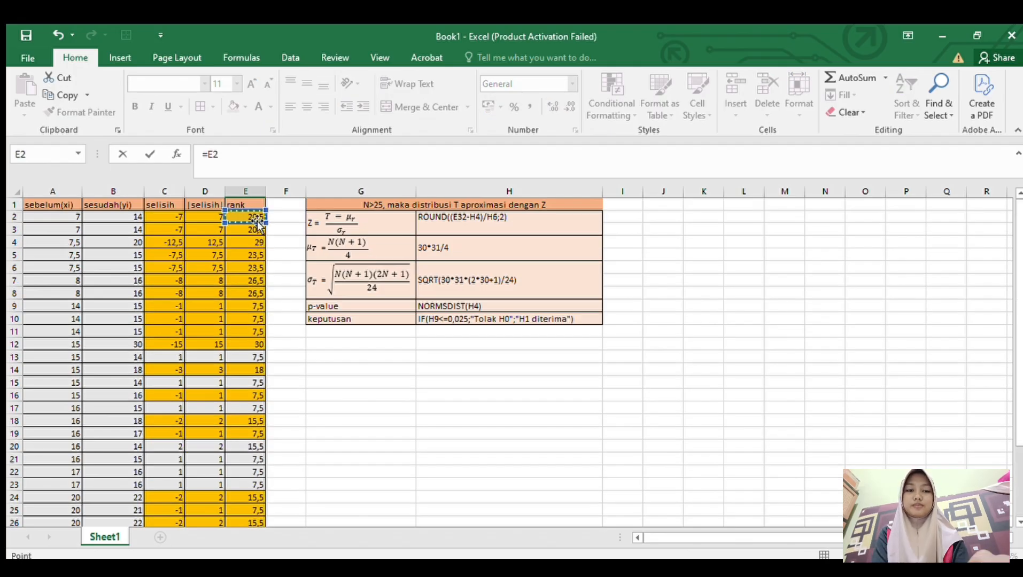
type("+")
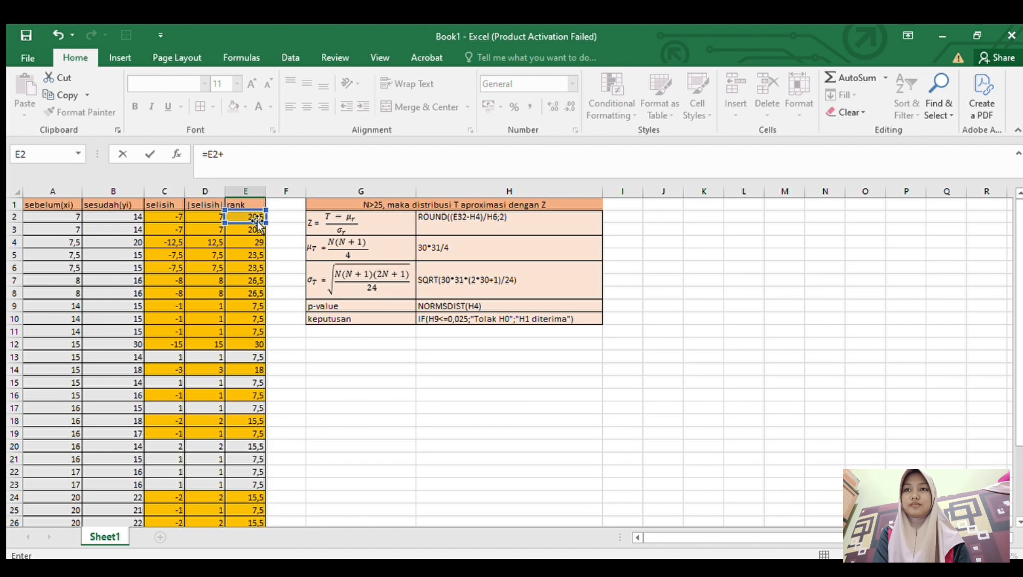
scroll(289, 310, "down", 2)
scroll(293, 317, "up", 2)
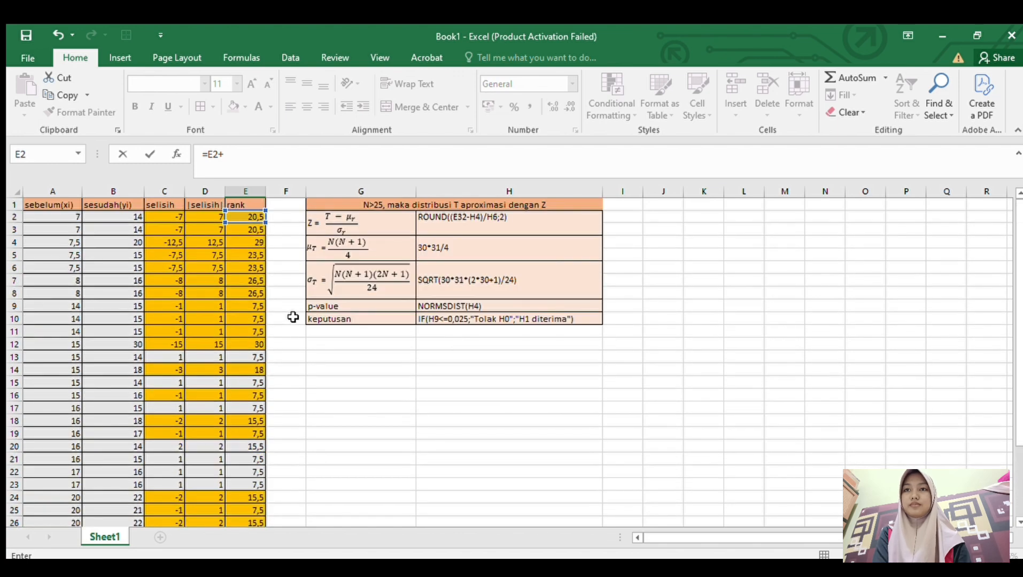
left_click(260, 231)
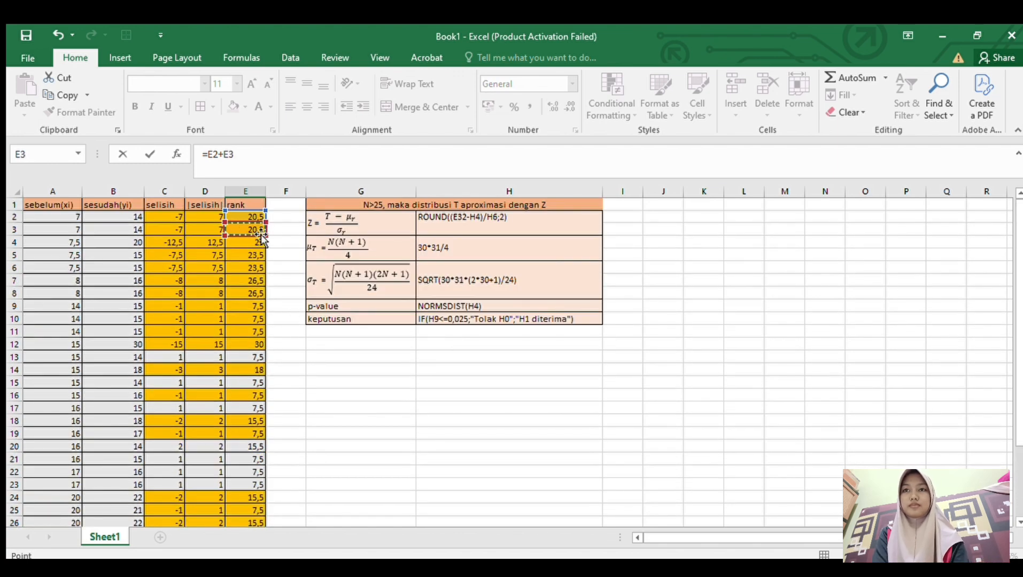
type("+")
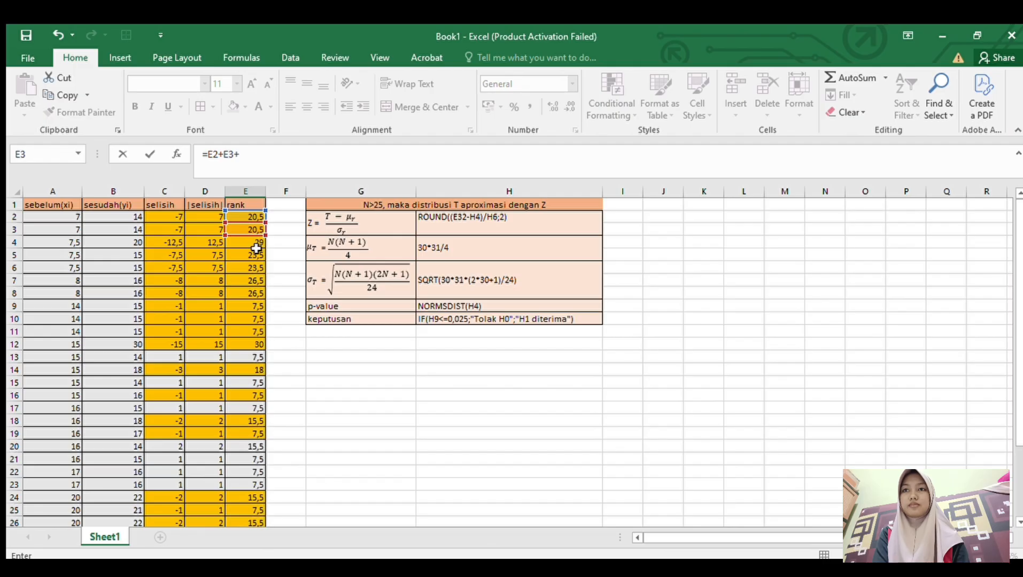
left_click(255, 242)
type("+")
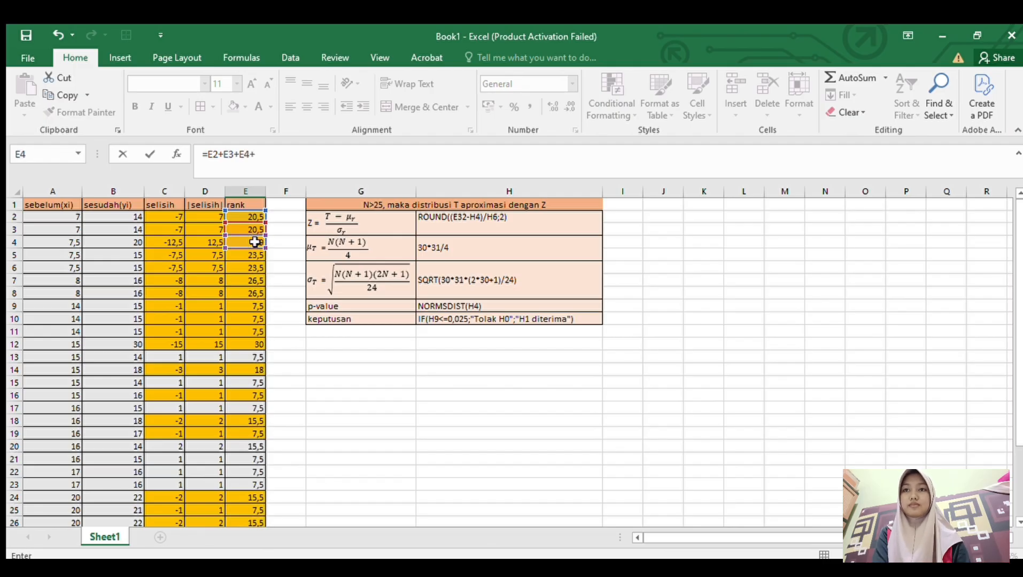
left_click(253, 256)
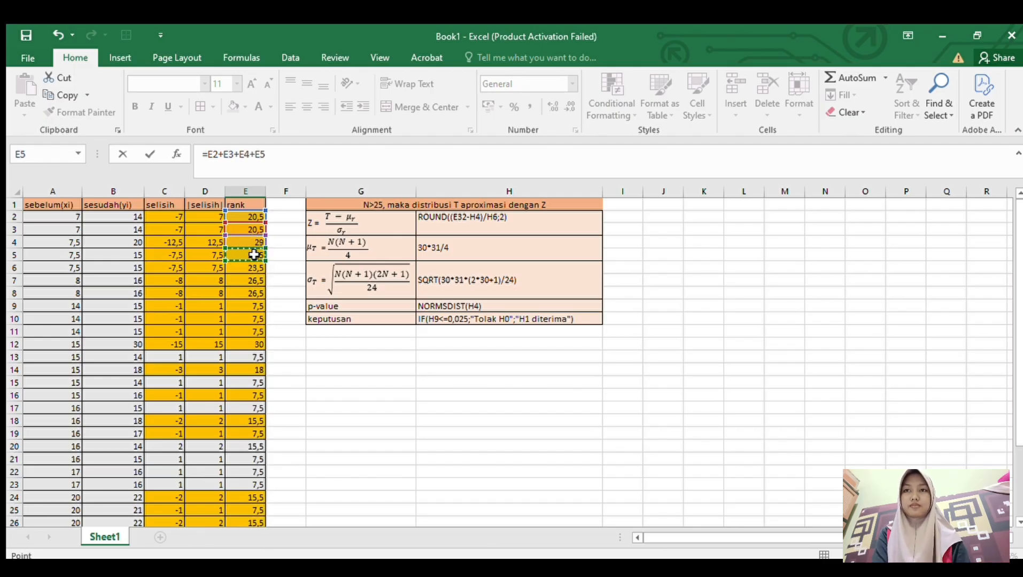
type("+")
left_click(253, 268)
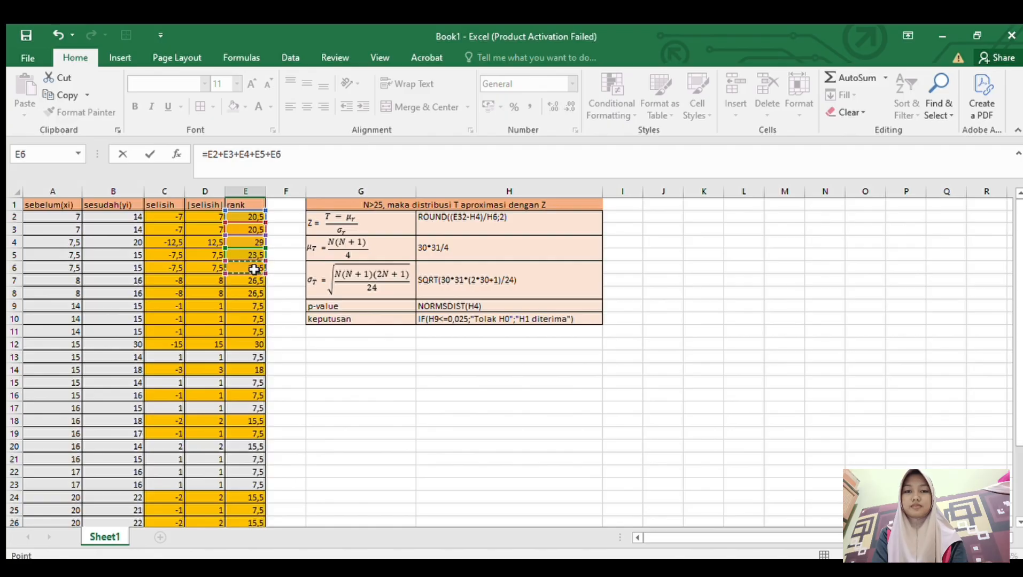
type("+")
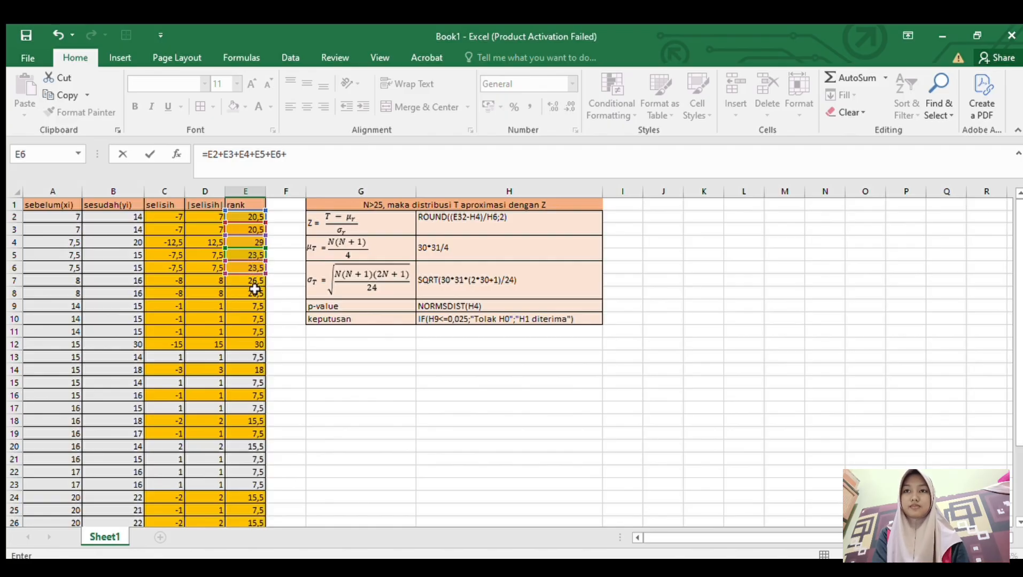
left_click(253, 284)
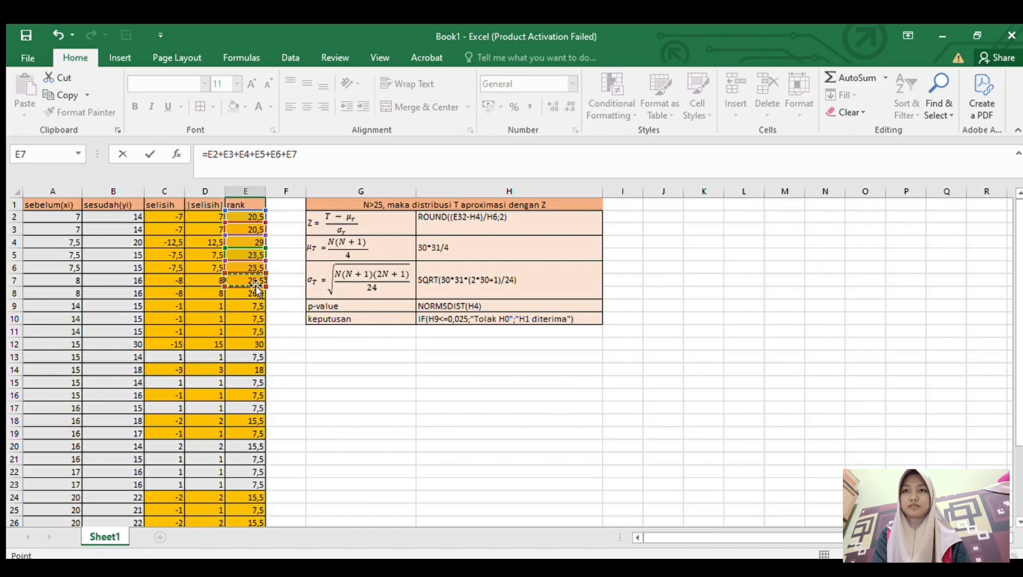
type("+")
left_click(252, 293)
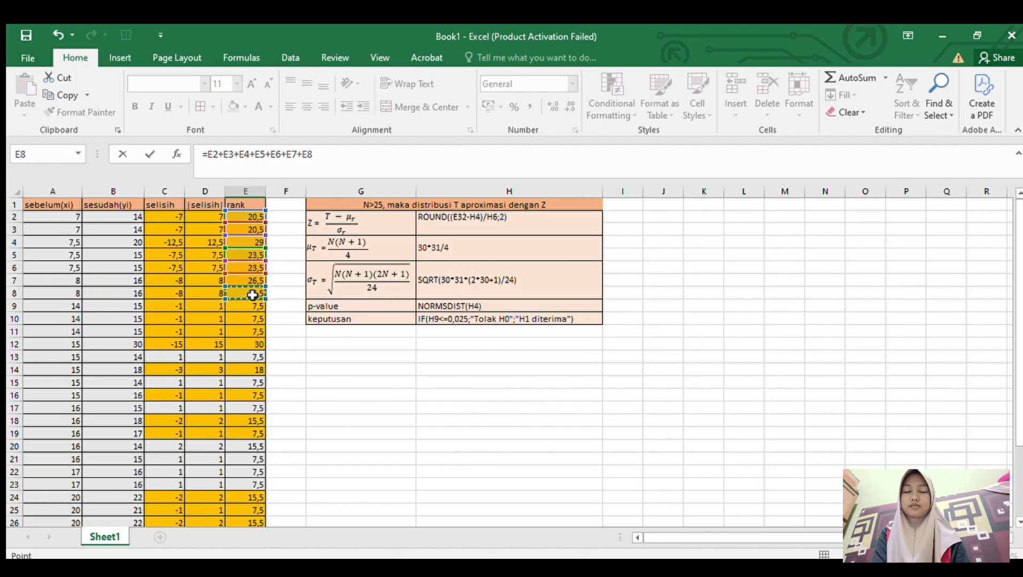
type("+")
left_click(254, 305)
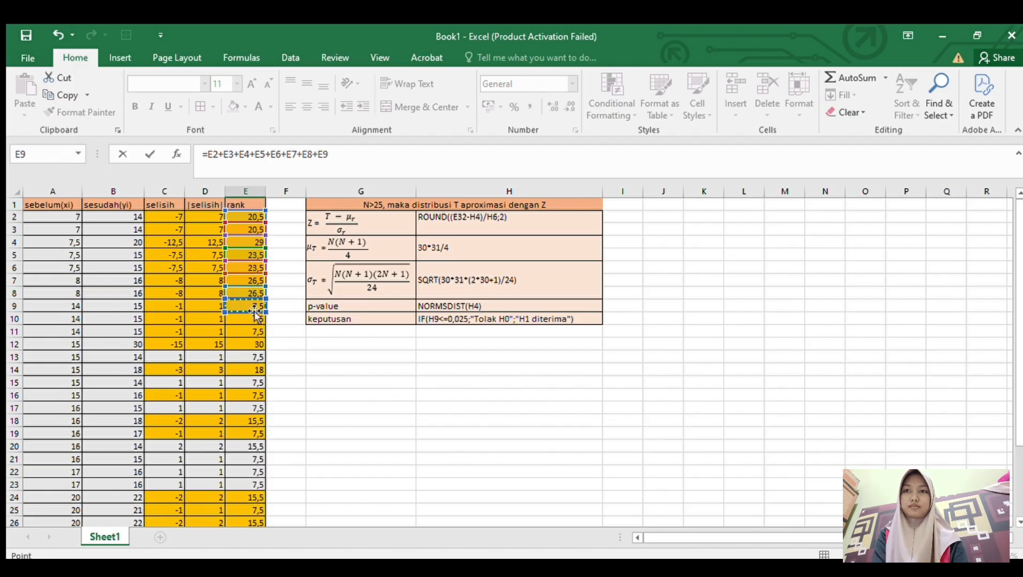
type("+")
left_click(253, 319)
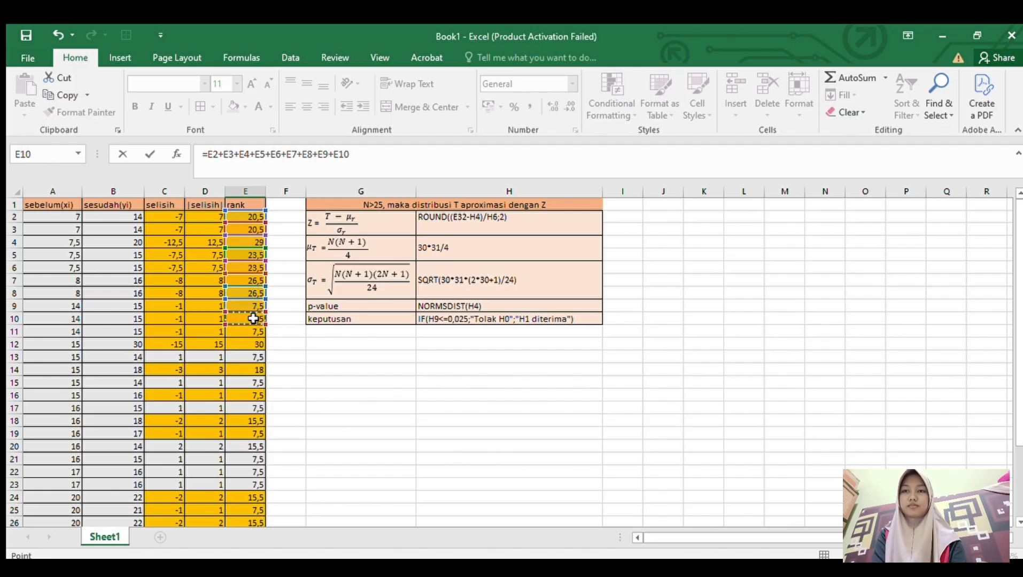
type("+")
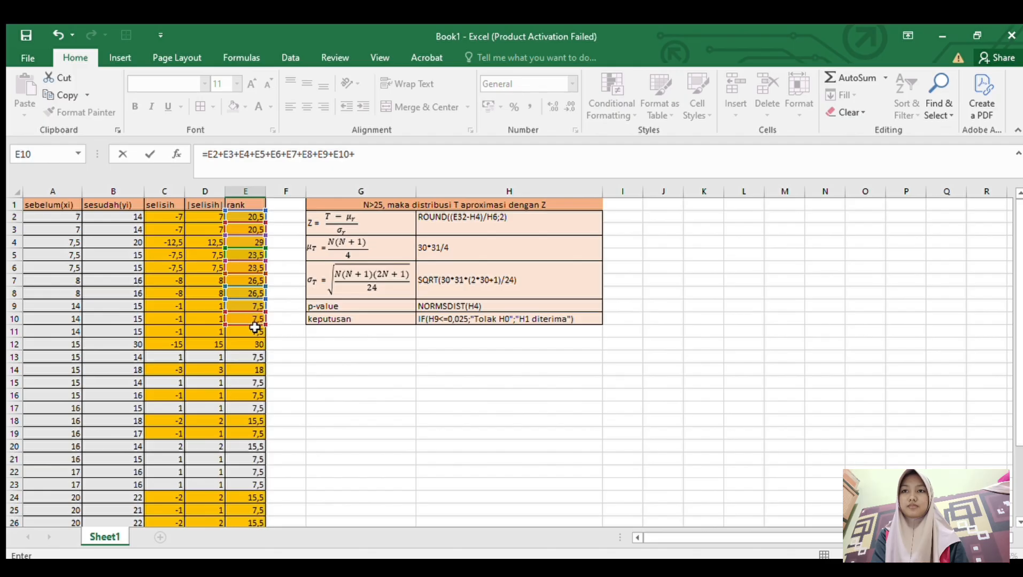
left_click(255, 332)
type("+")
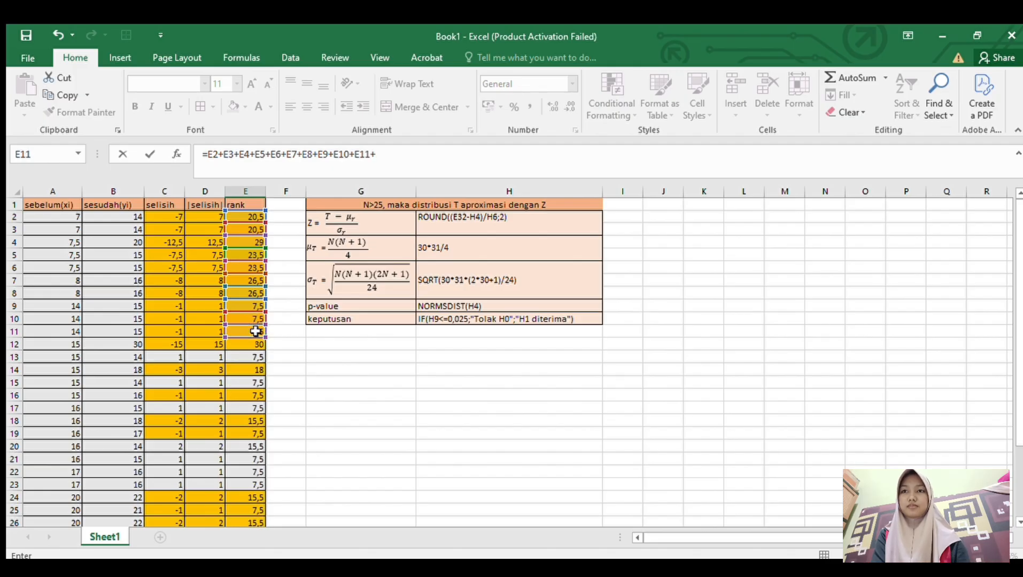
left_click(256, 345)
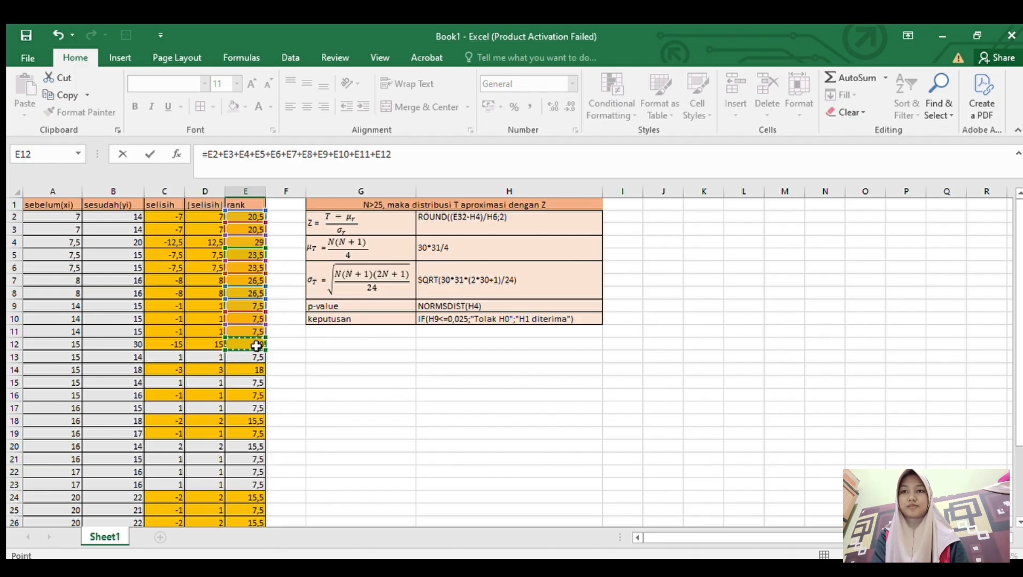
- Extend the T formula in E32 by adding the highlighted ranks E14, E16, E18 and E19
type("+")
left_click(254, 372)
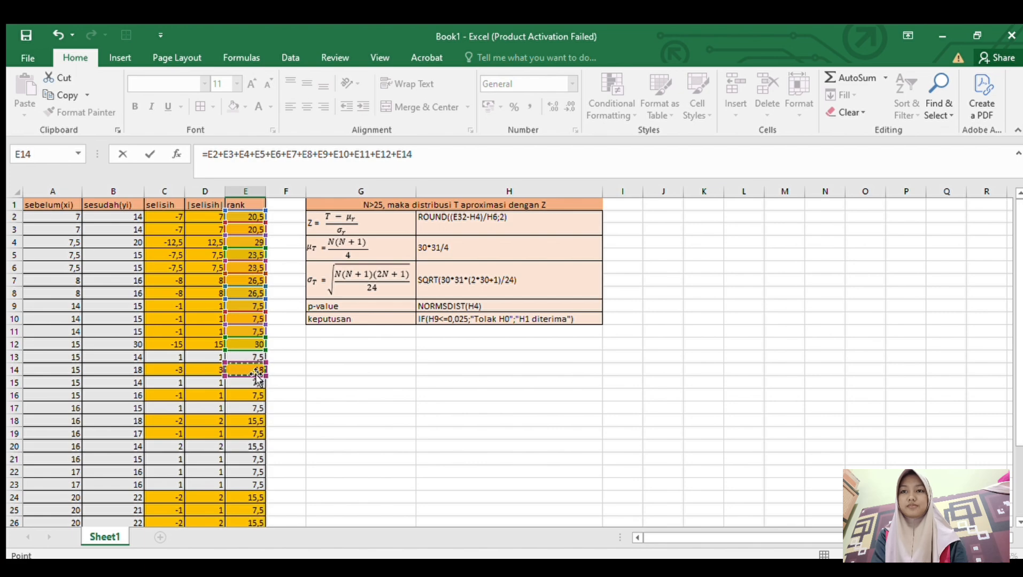
type("+")
left_click(252, 396)
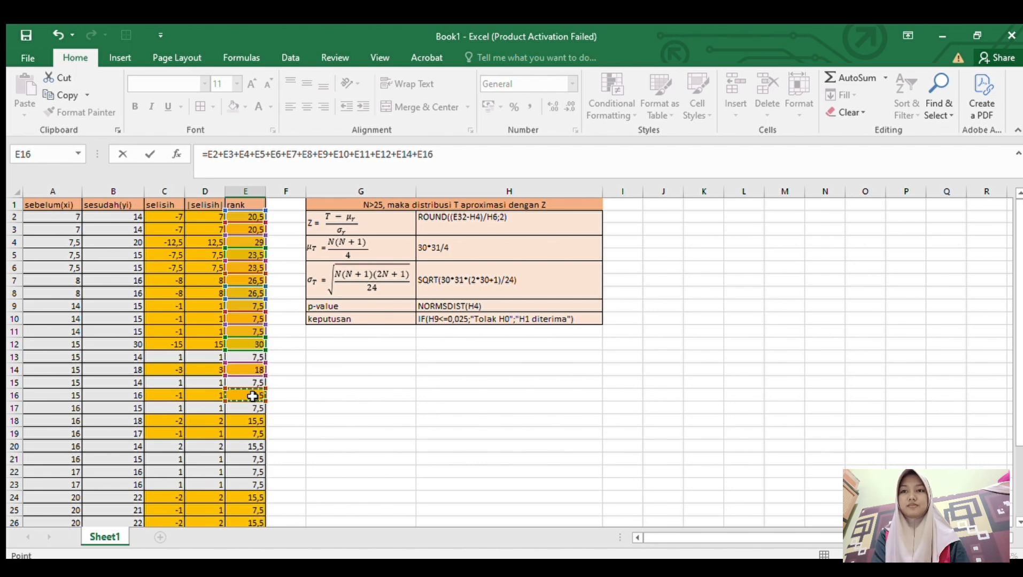
type("+")
left_click(253, 420)
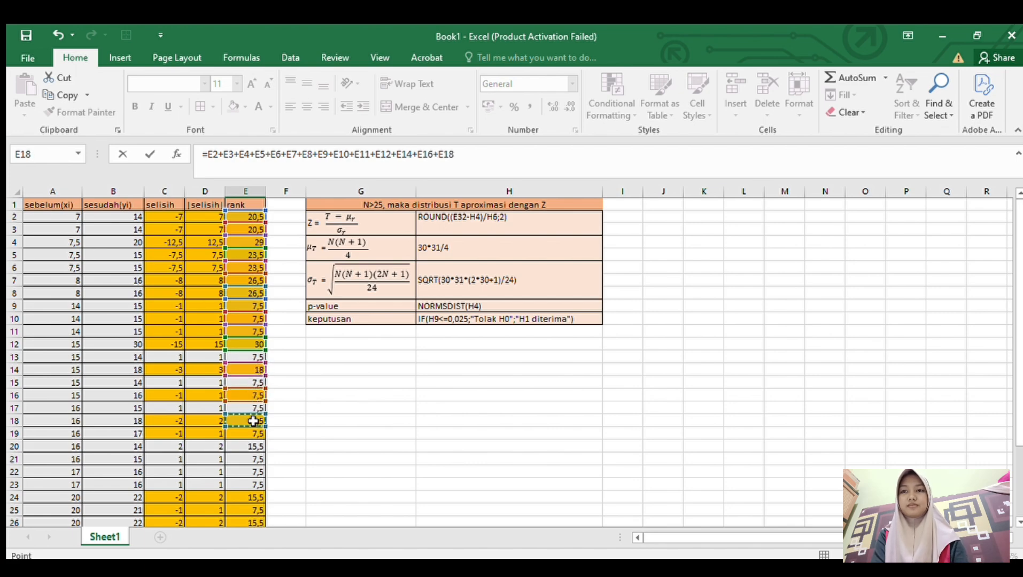
type("+")
left_click(254, 434)
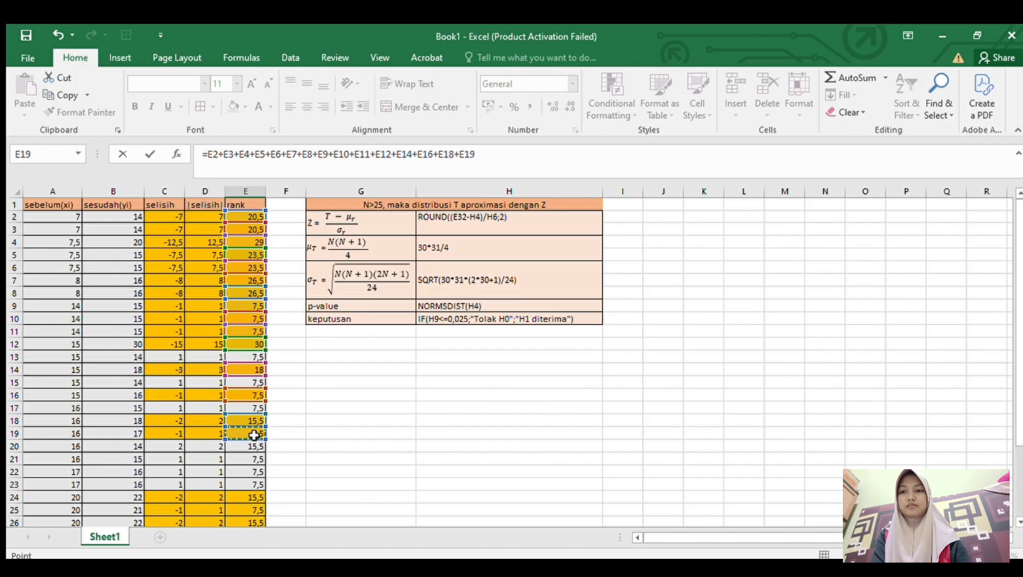
- Add the highlighted ranks E24, E25, E26, E27 and E28 to the T formula in E32
type("+")
left_click(251, 497)
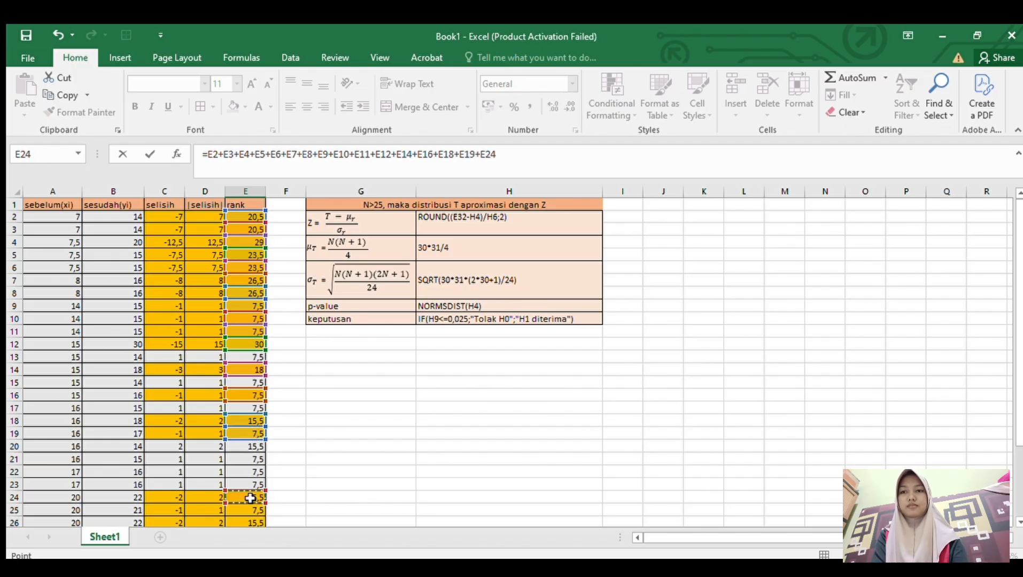
type("+")
left_click(248, 509)
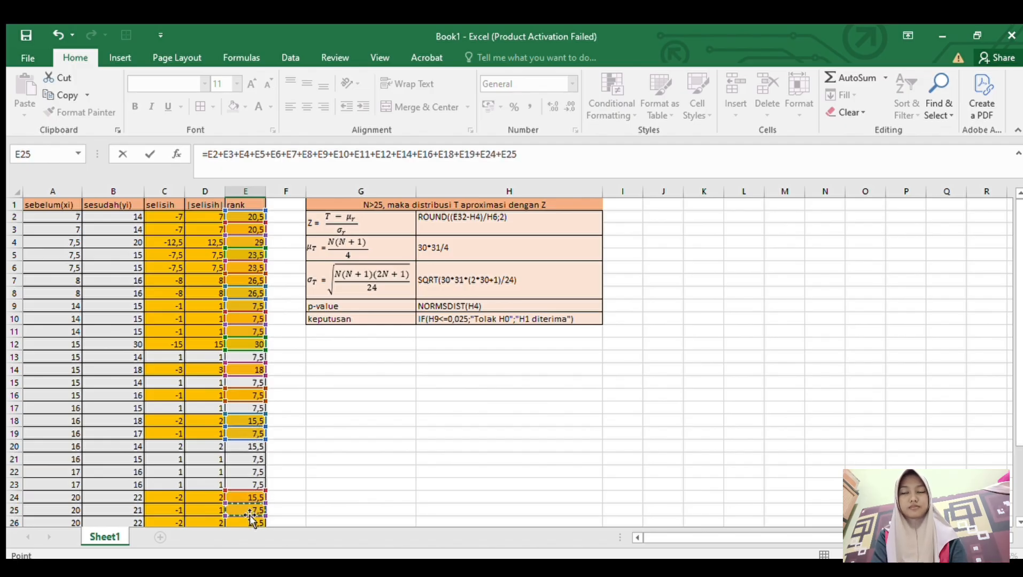
type("+")
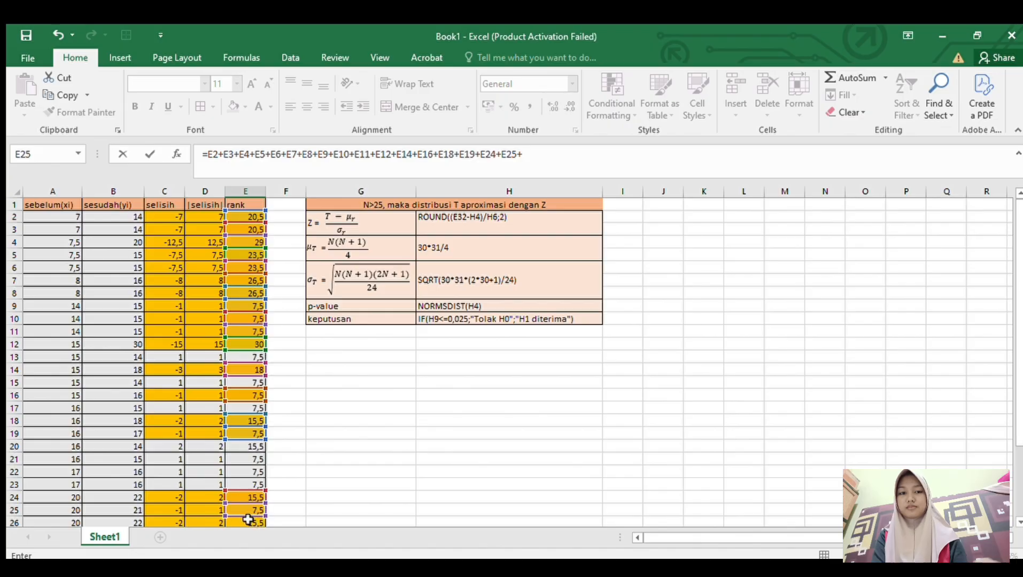
left_click(251, 521)
type("+")
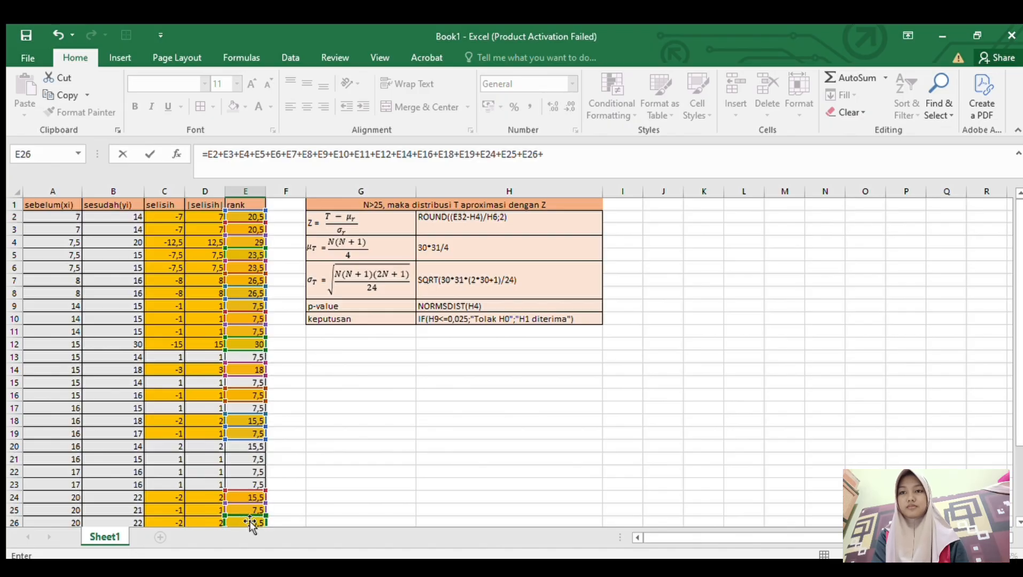
scroll(278, 484, "down", 3)
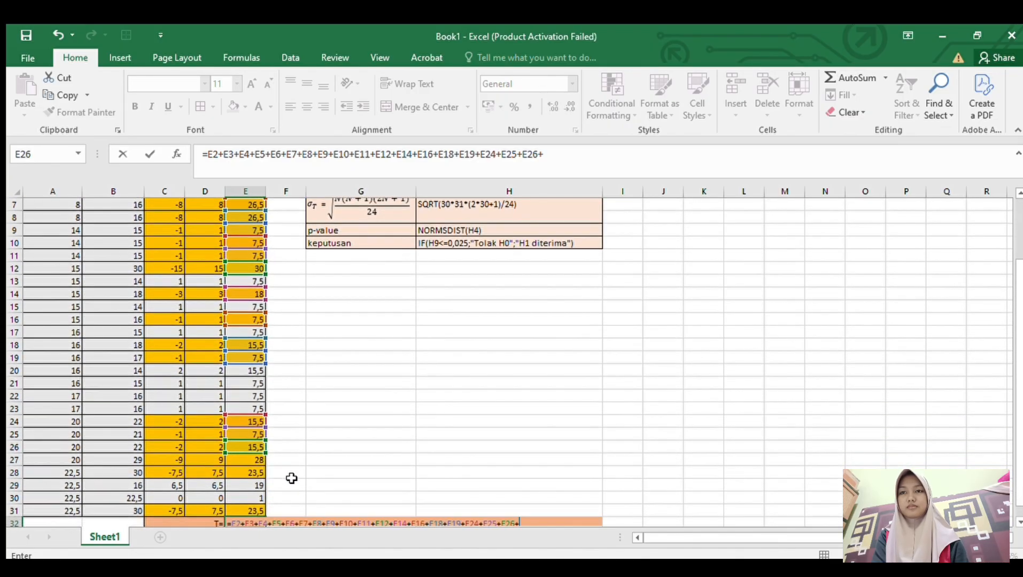
left_click(250, 421)
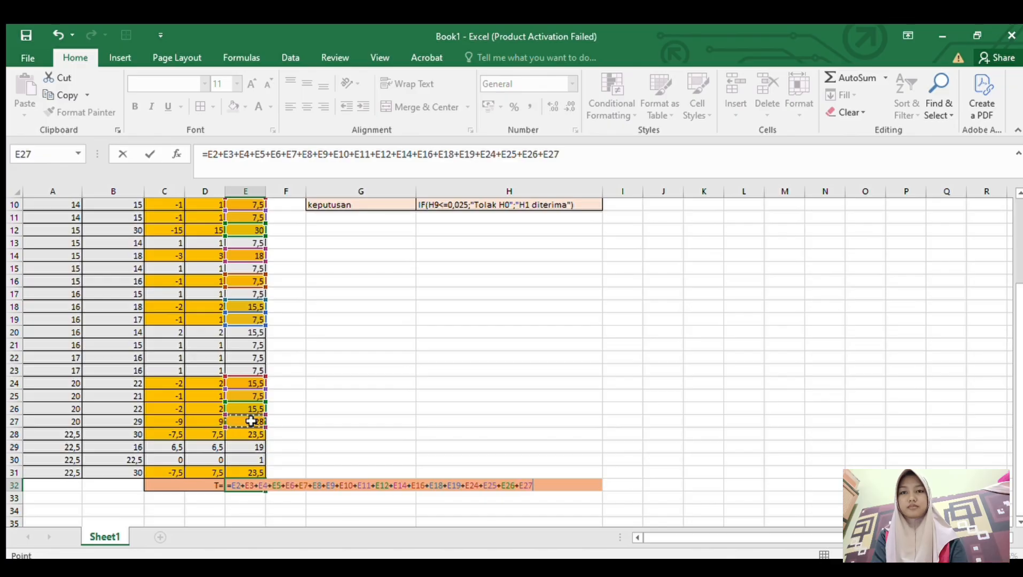
type("+")
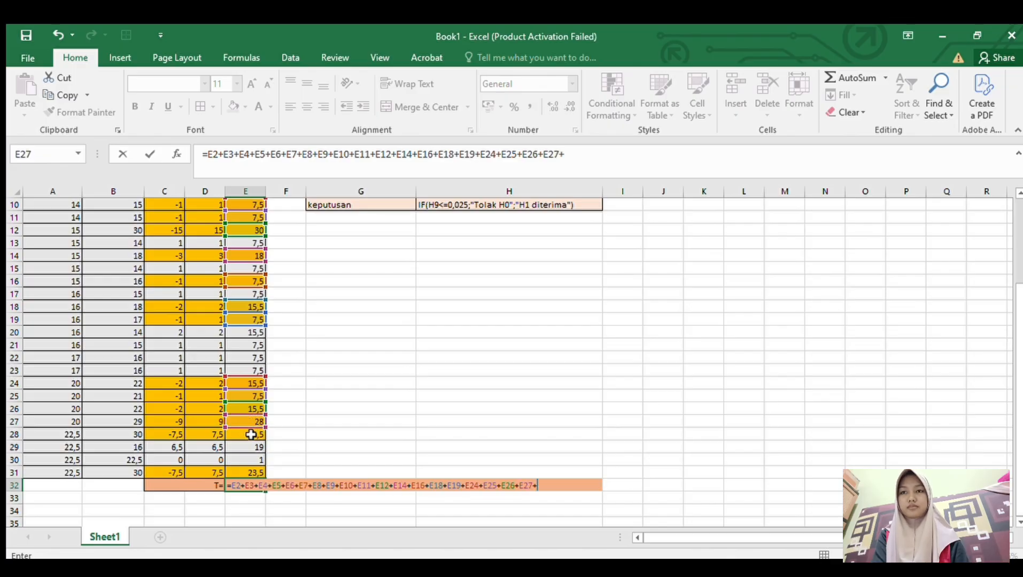
left_click(253, 436)
- Add E31 as the final term of the T formula, enclose the whole sum in parentheses and enter it in E32
type("+")
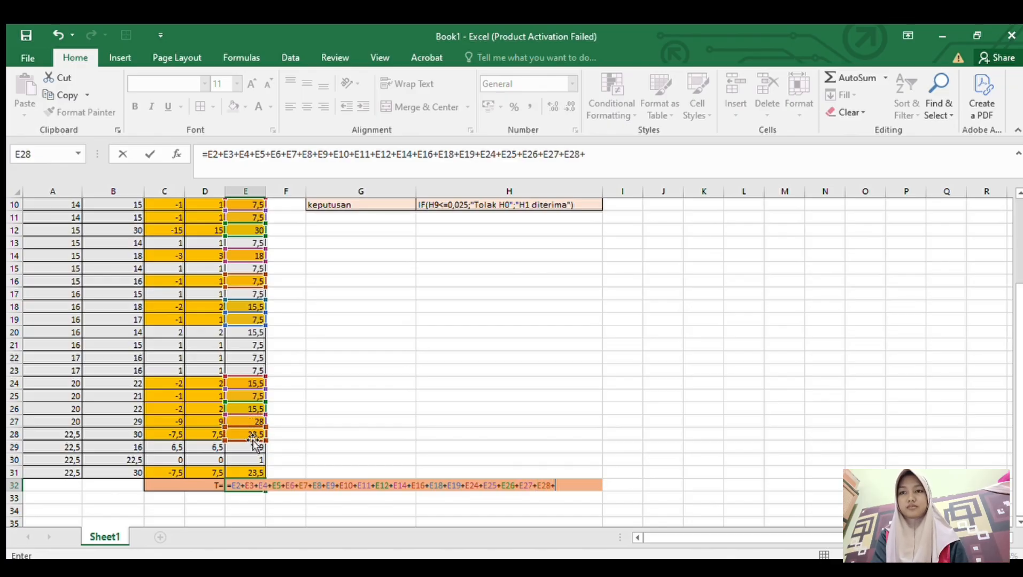
left_click(250, 473)
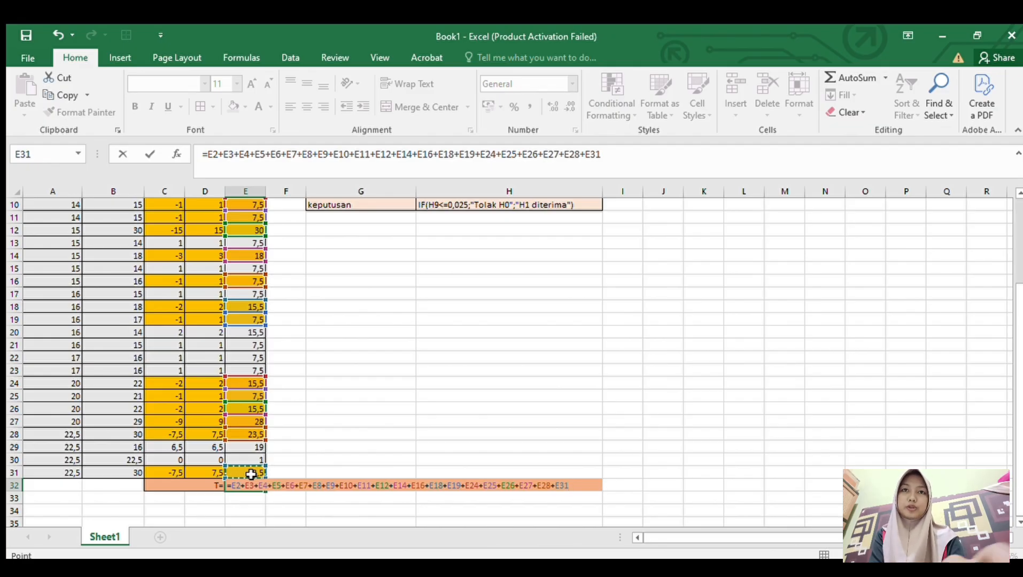
type(")")
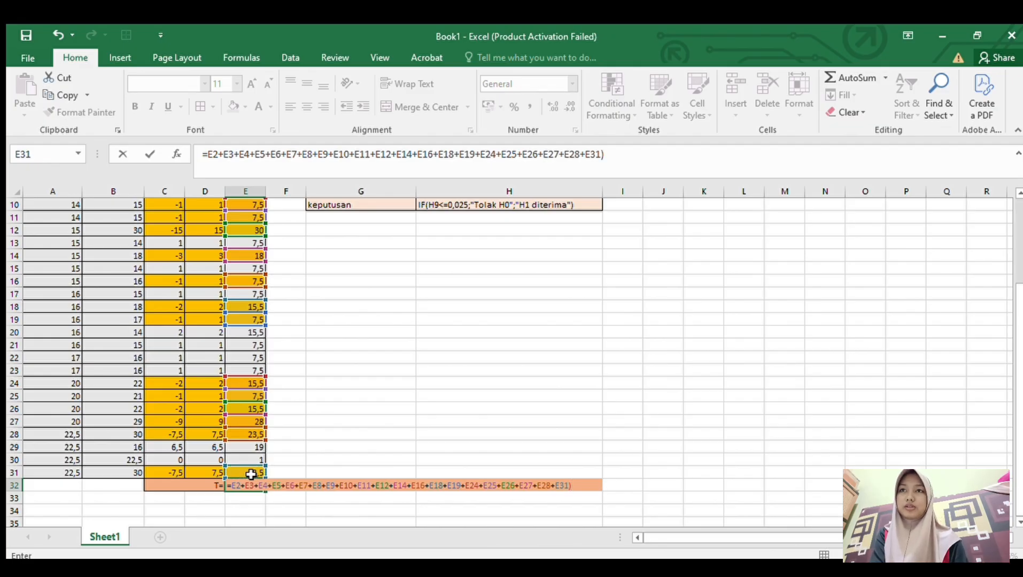
left_click(208, 155)
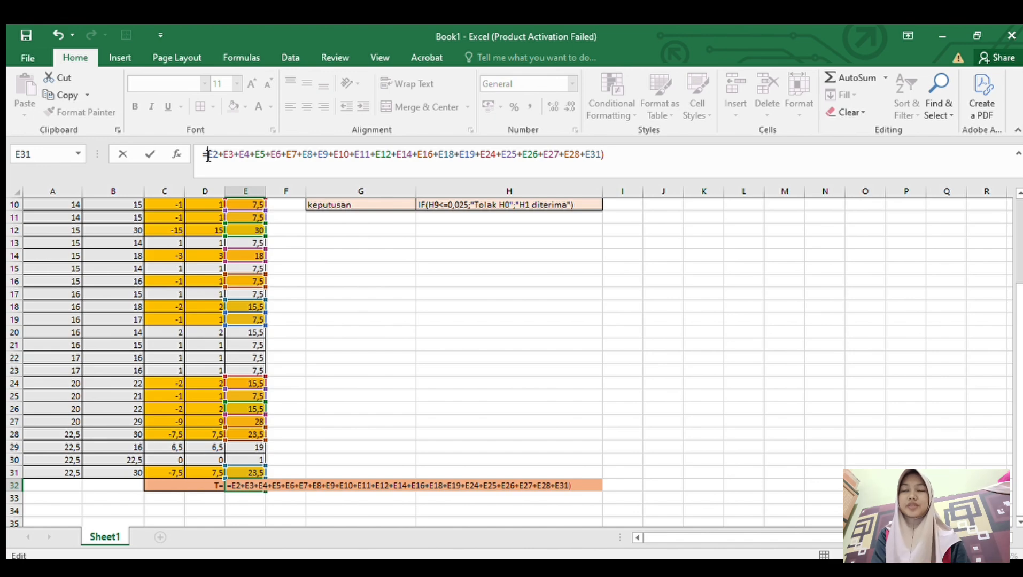
type("(")
key("Return")
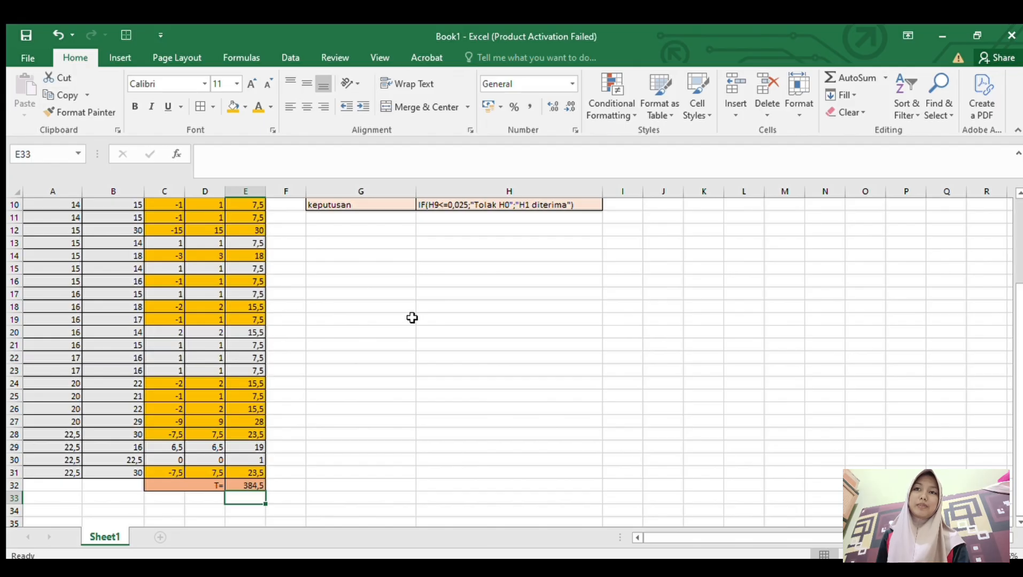
- Examine T in E32, the last data row number and the Z approximation formulas in G1:H10
scroll(411, 318, "up", 3)
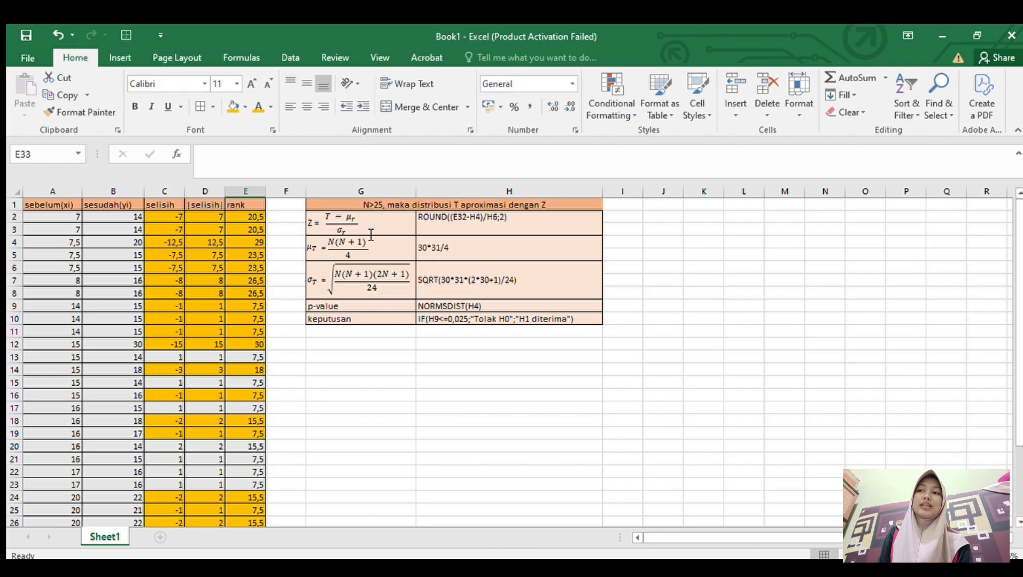
scroll(265, 343, "down", 6)
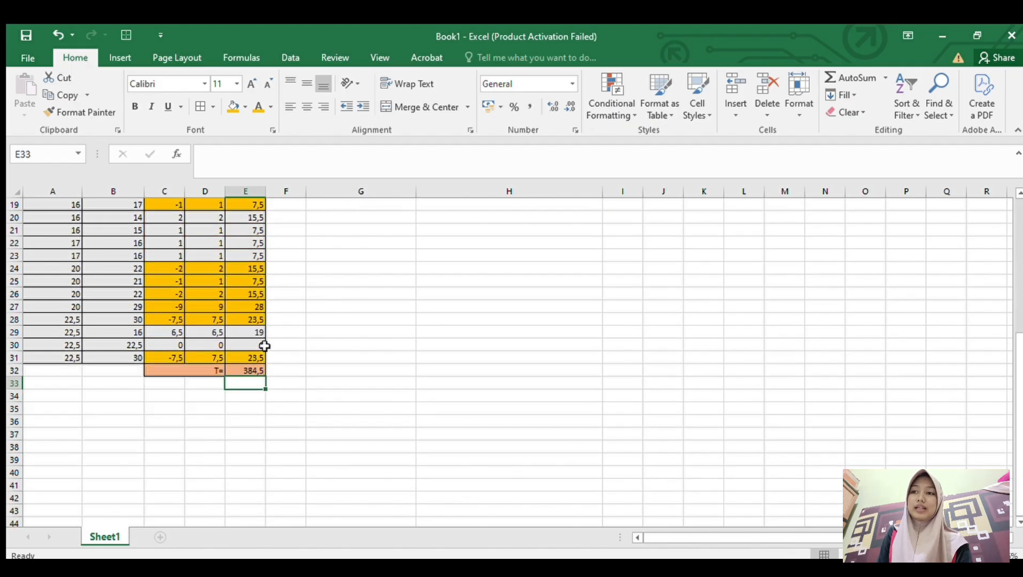
left_click(113, 419)
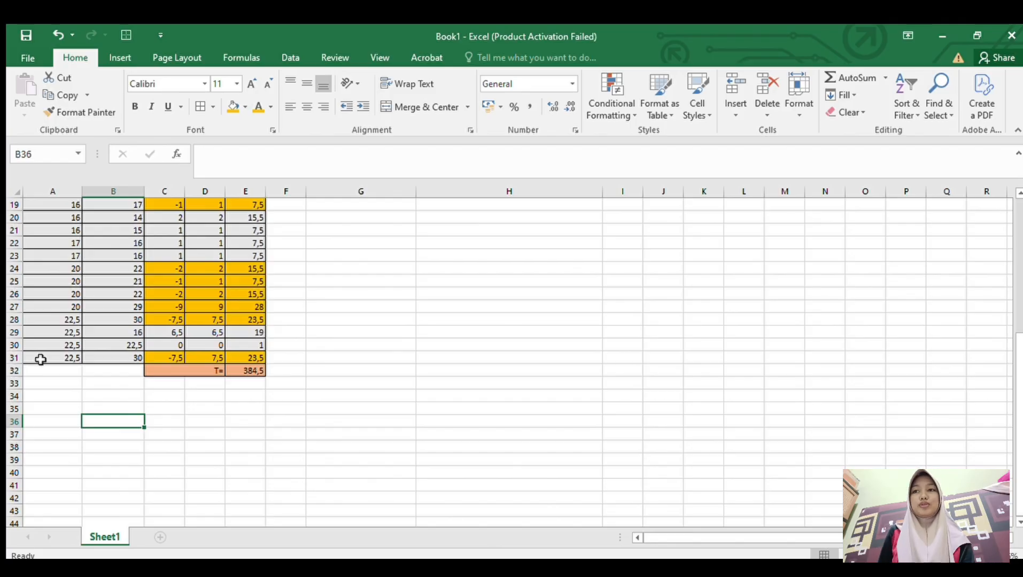
scroll(23, 365, "up", 1)
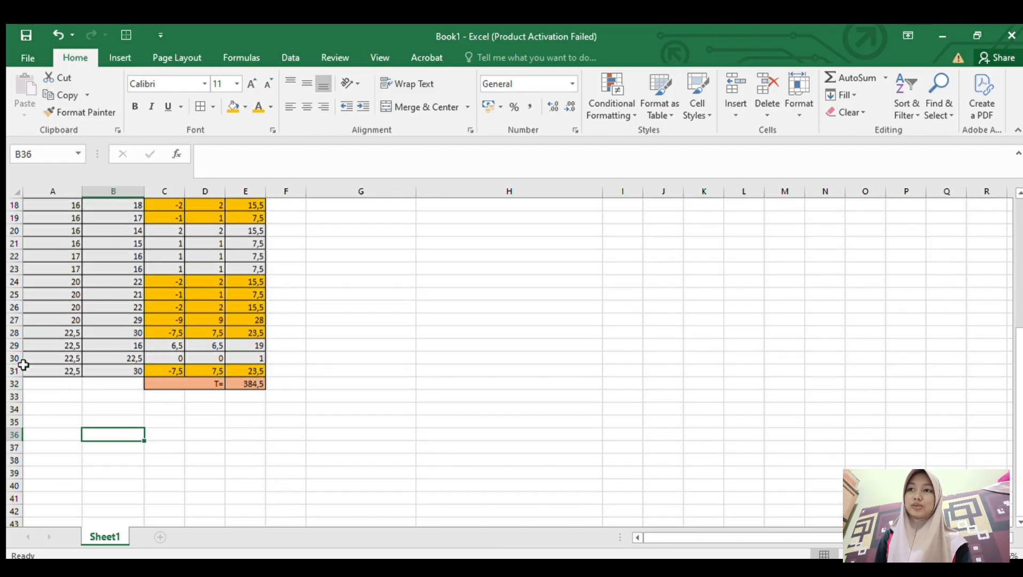
scroll(23, 365, "up", 6)
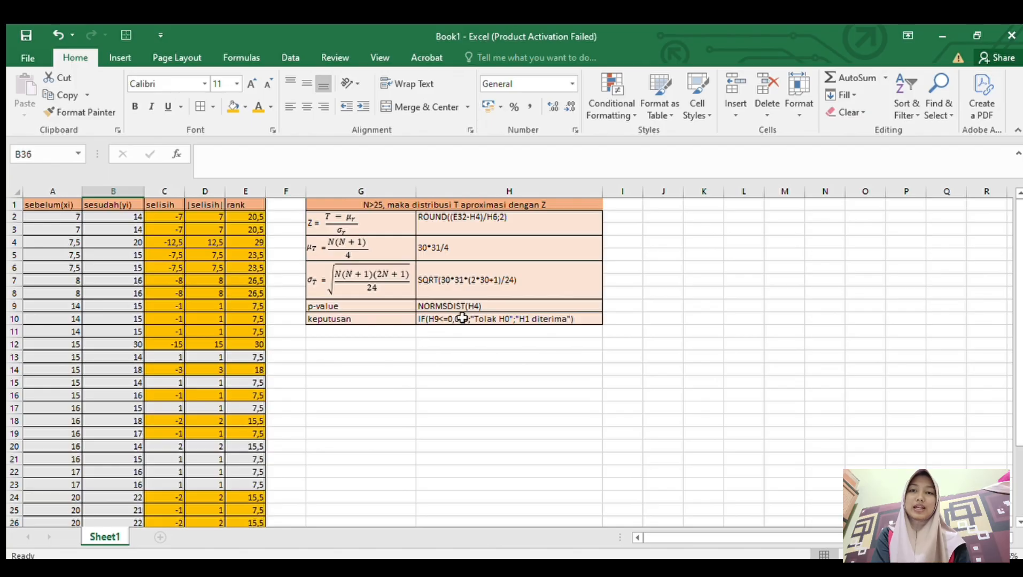
left_click(460, 369)
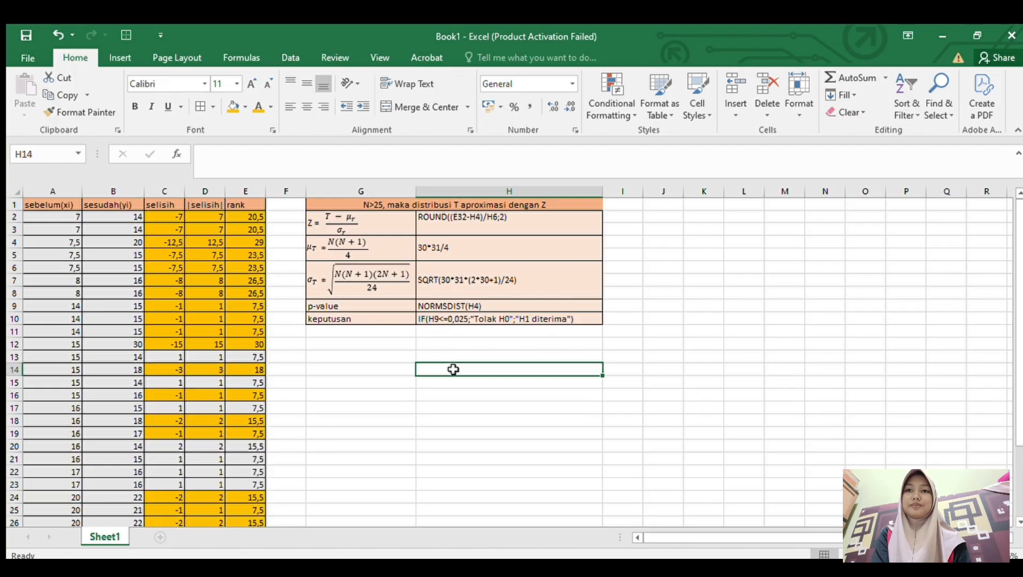
left_click(357, 366)
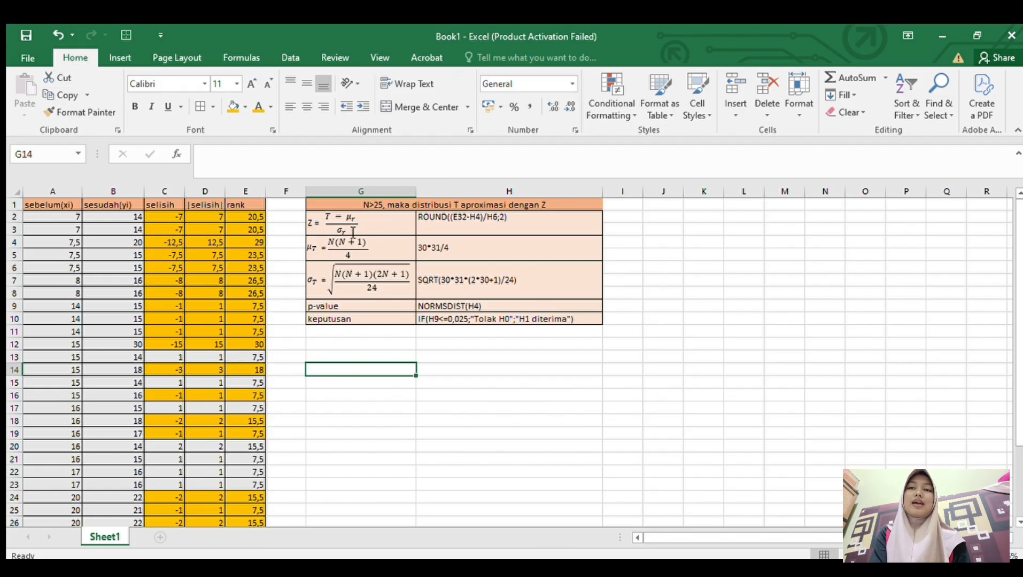
left_click(504, 225)
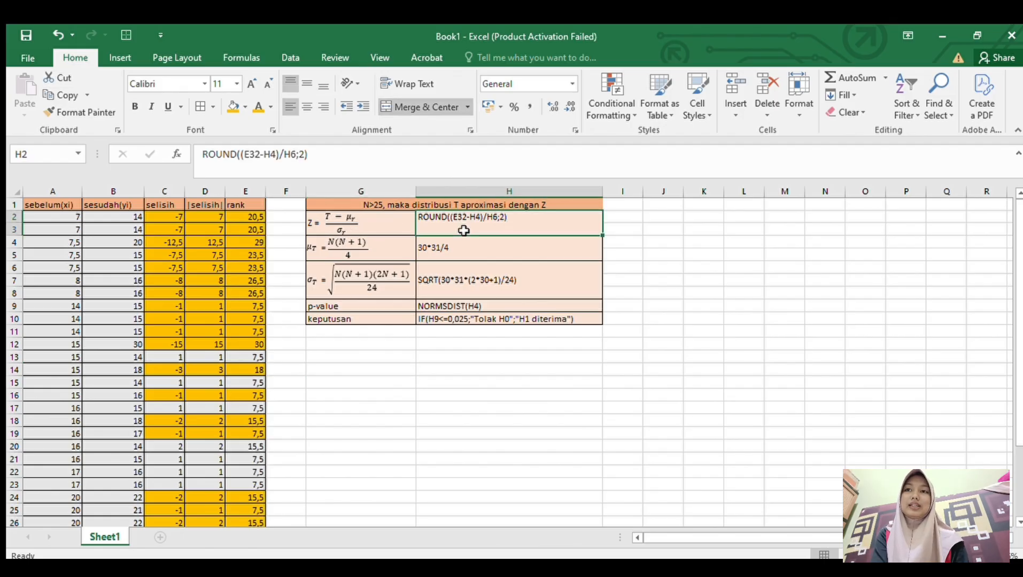
left_click(203, 159)
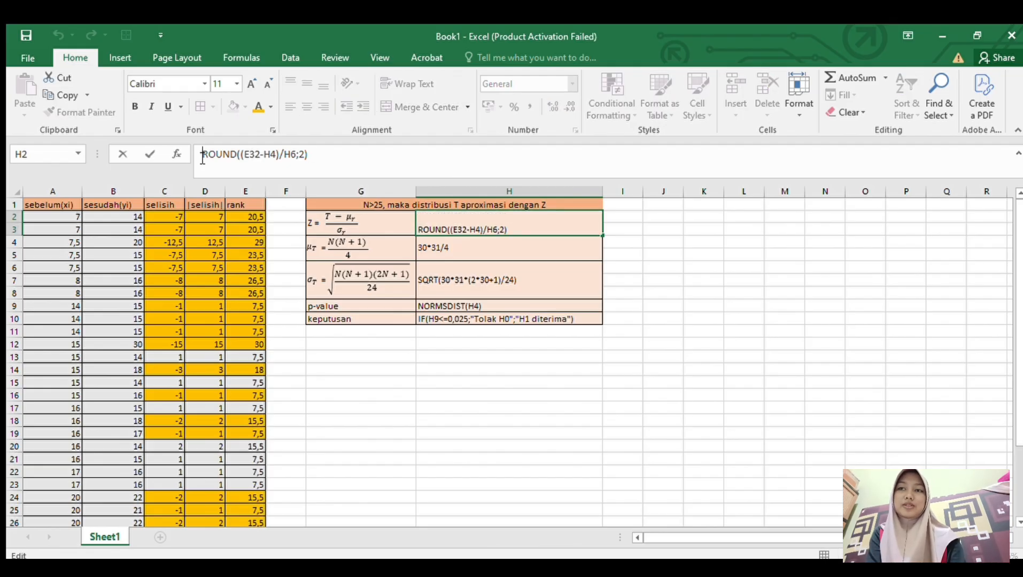
type("=")
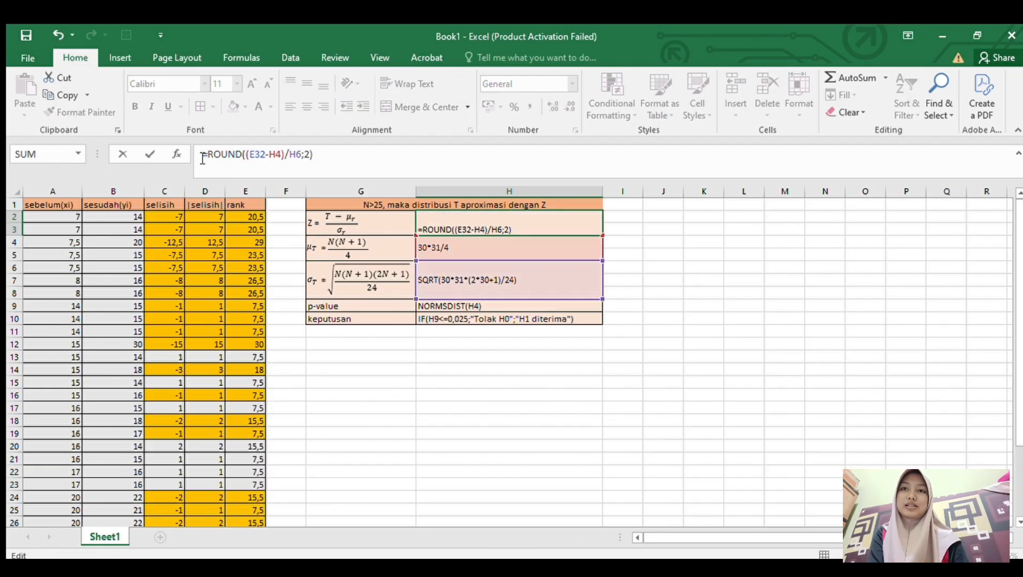
left_click(458, 257)
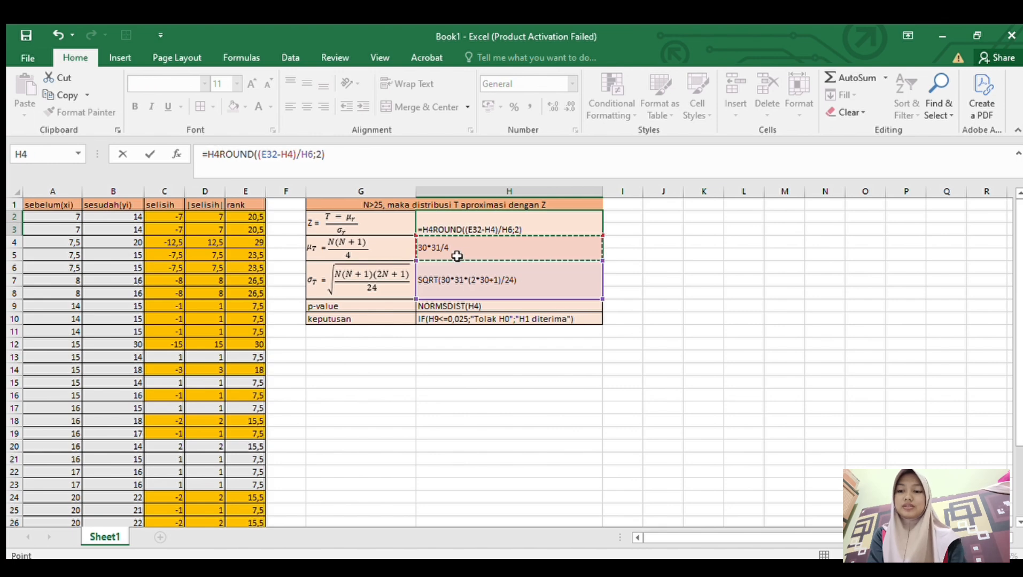
key("ctrl+z")
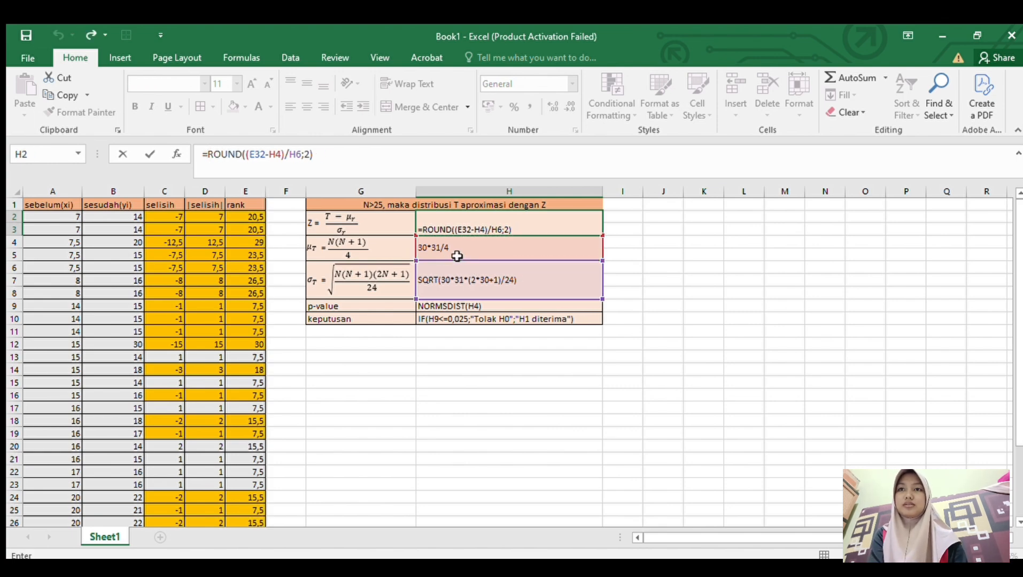
left_click(358, 162)
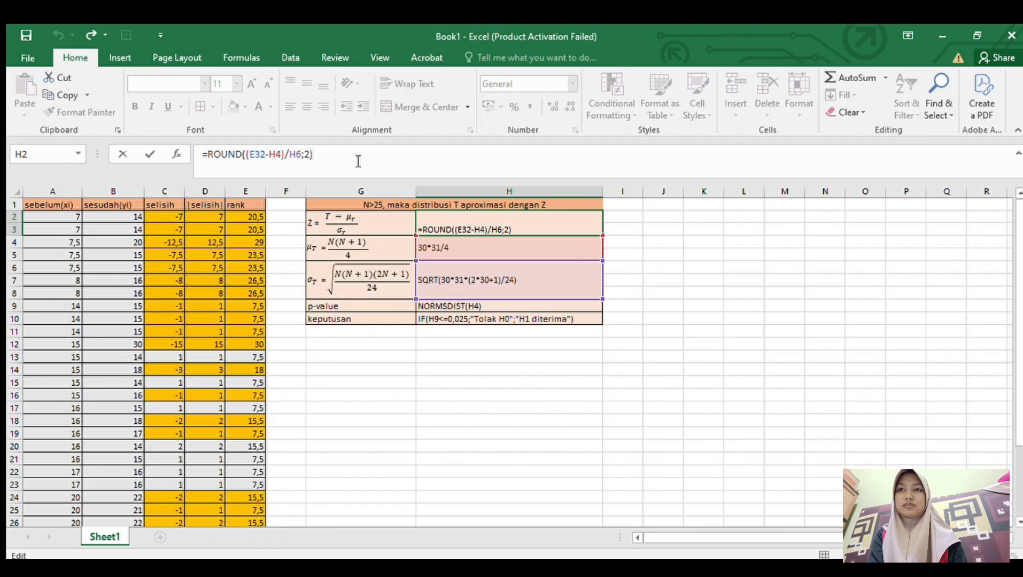
left_click(209, 158)
key("BackSpace")
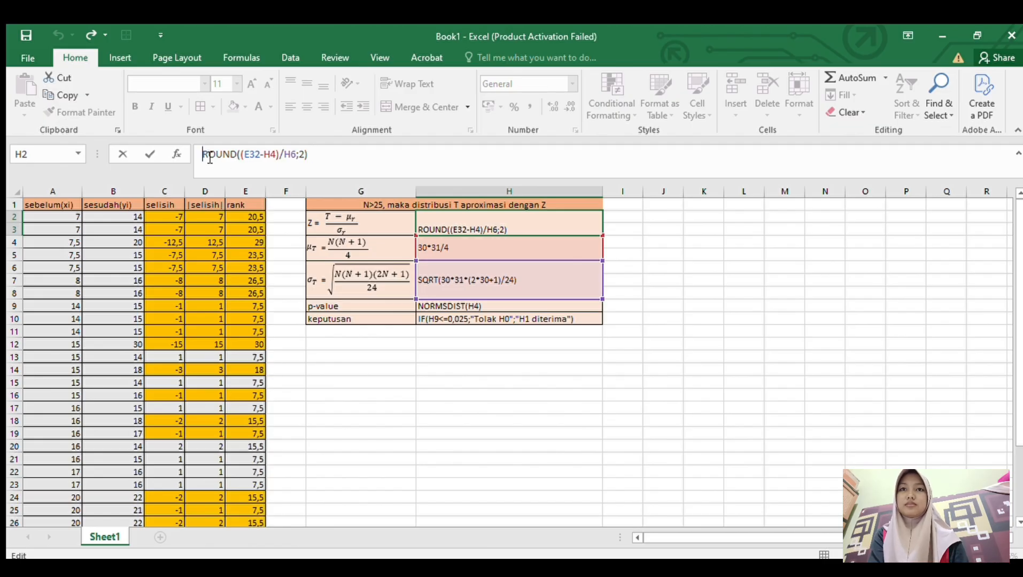
left_click(449, 253)
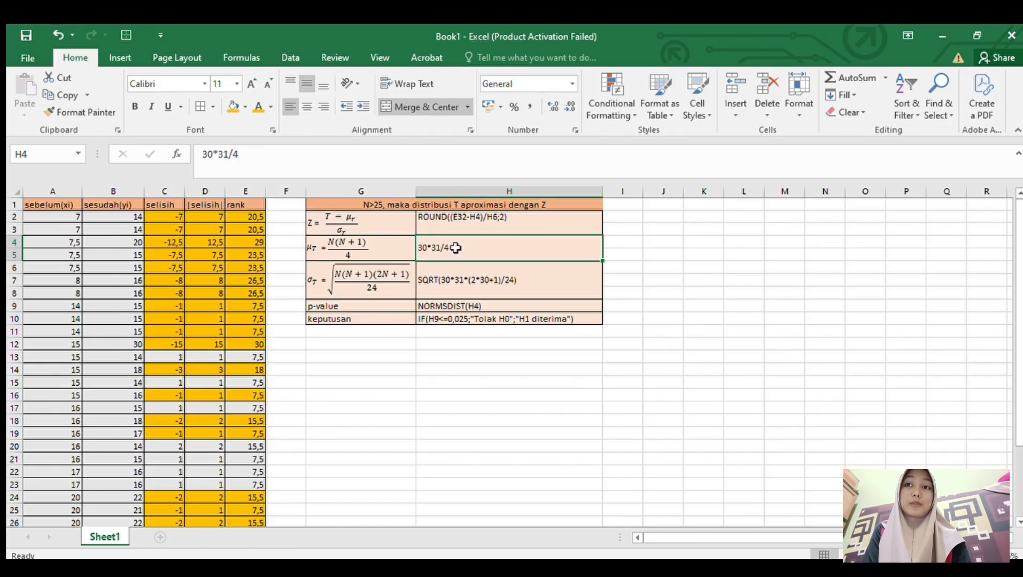
- Turn the mean expression in H4 into the live formula =30*31/4
key("Down")
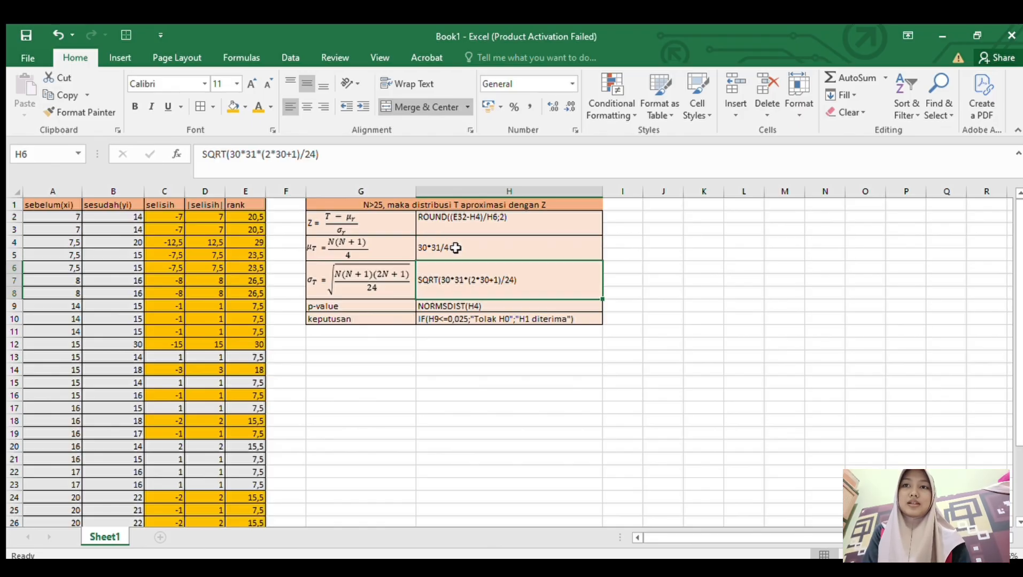
left_click(427, 249)
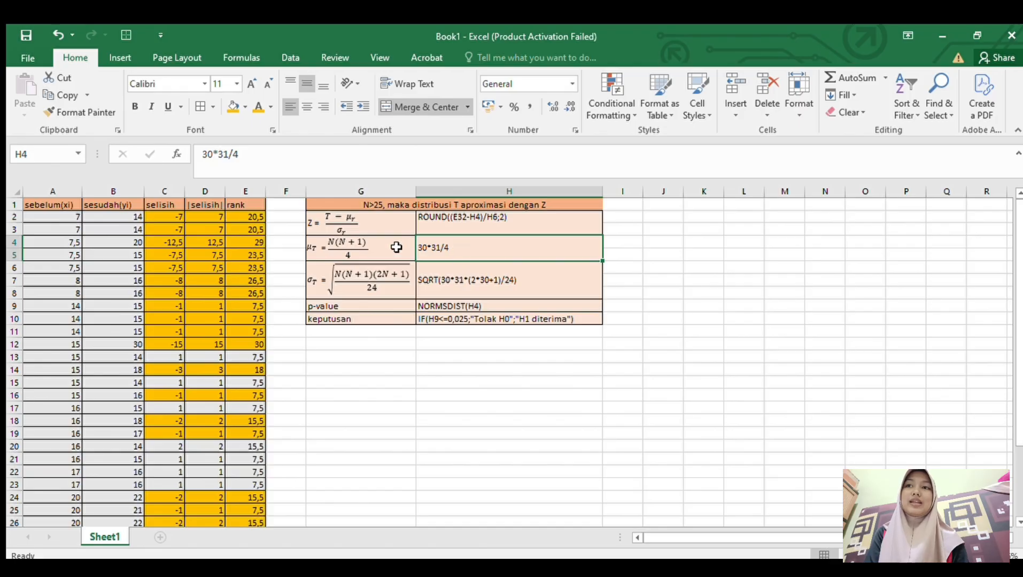
left_click(202, 155)
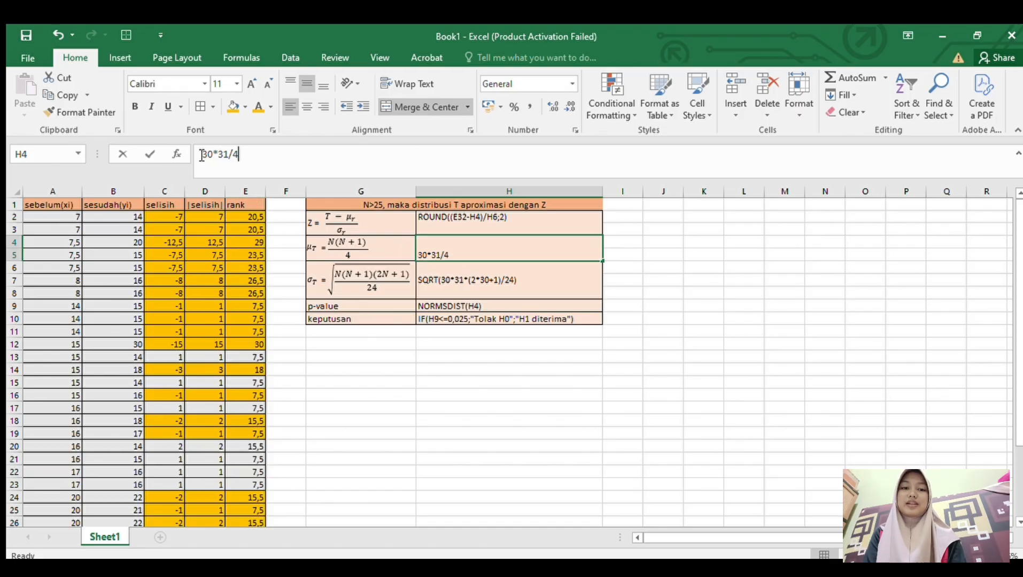
type("=")
key("Return")
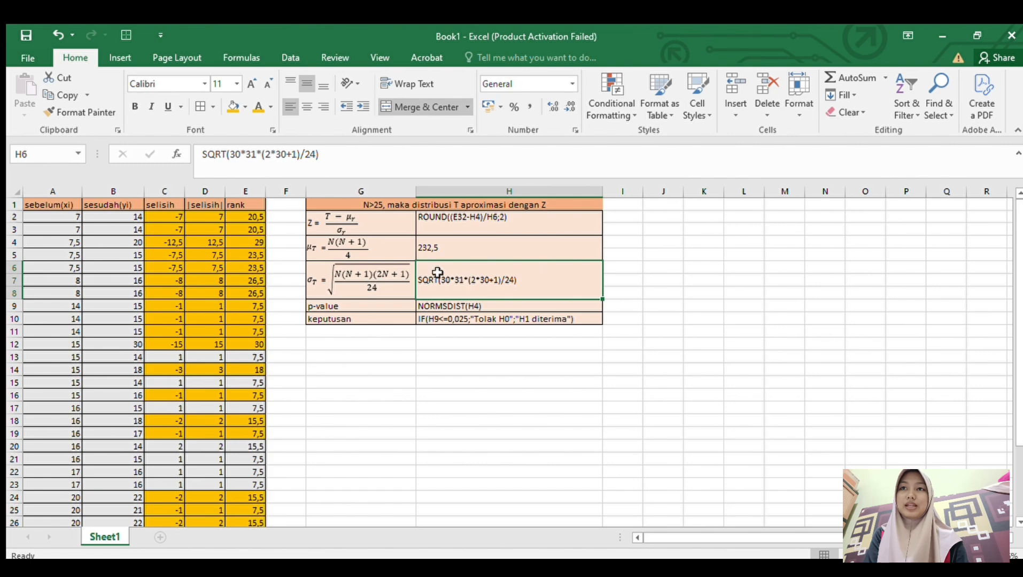
- Turn the standard deviation expression in H6 into the live formula =SQRT(30*31*(2*30+1)/24)
left_click(204, 155)
type("=")
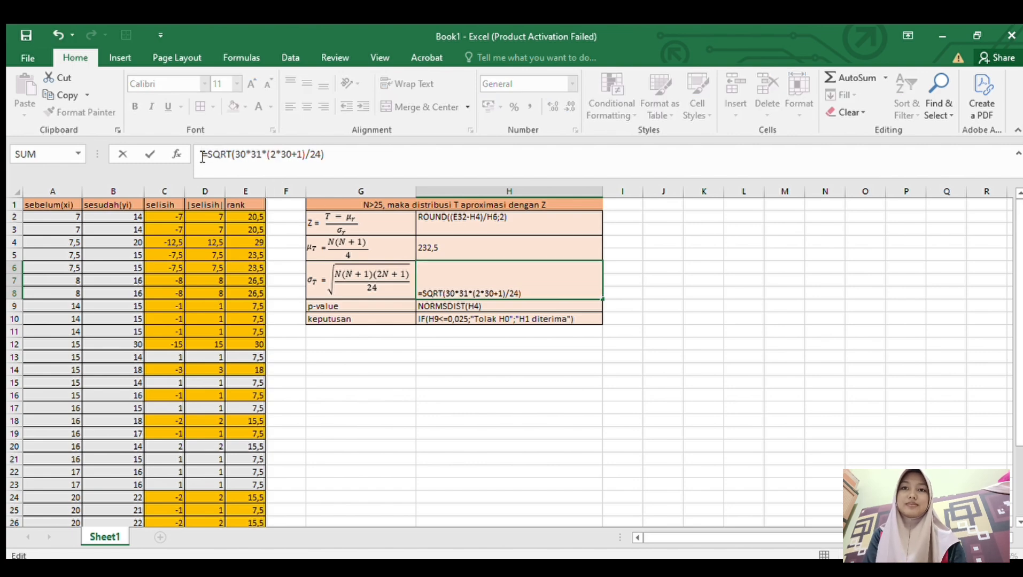
key("Return")
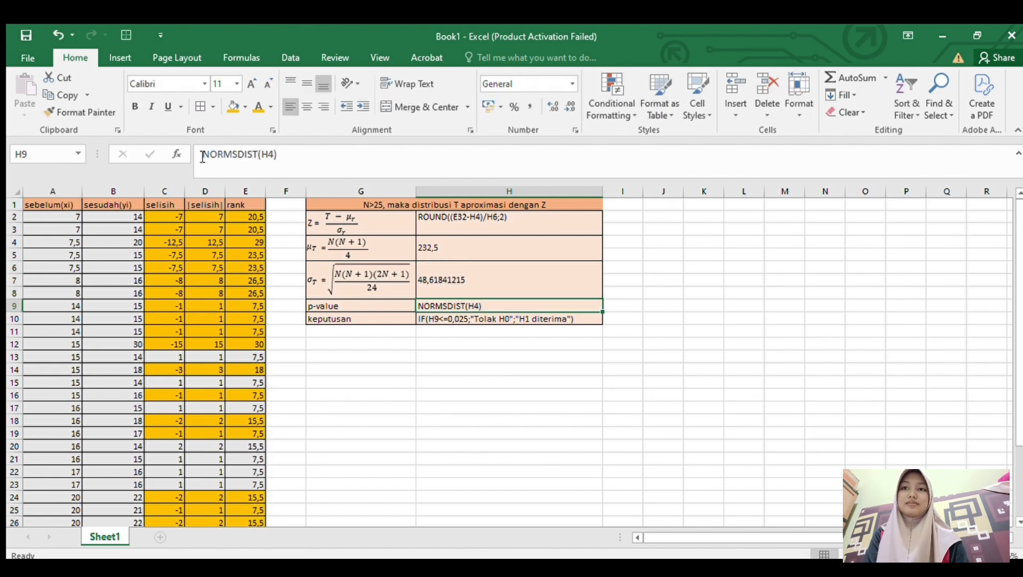
- Turn the Z expression in H2 into the live formula =ROUND((E32-H4)/H6;2)
left_click(559, 219)
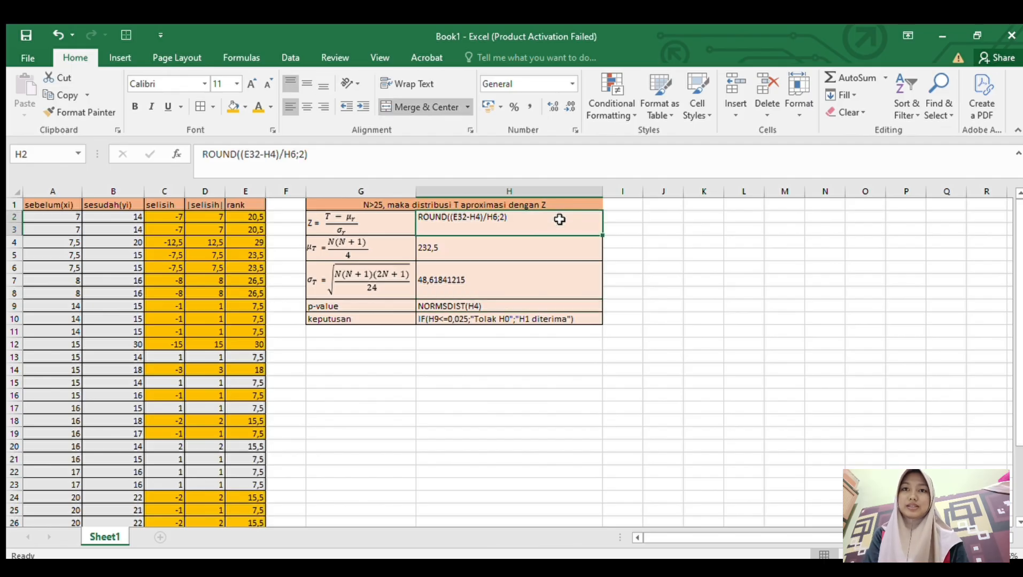
left_click(202, 154)
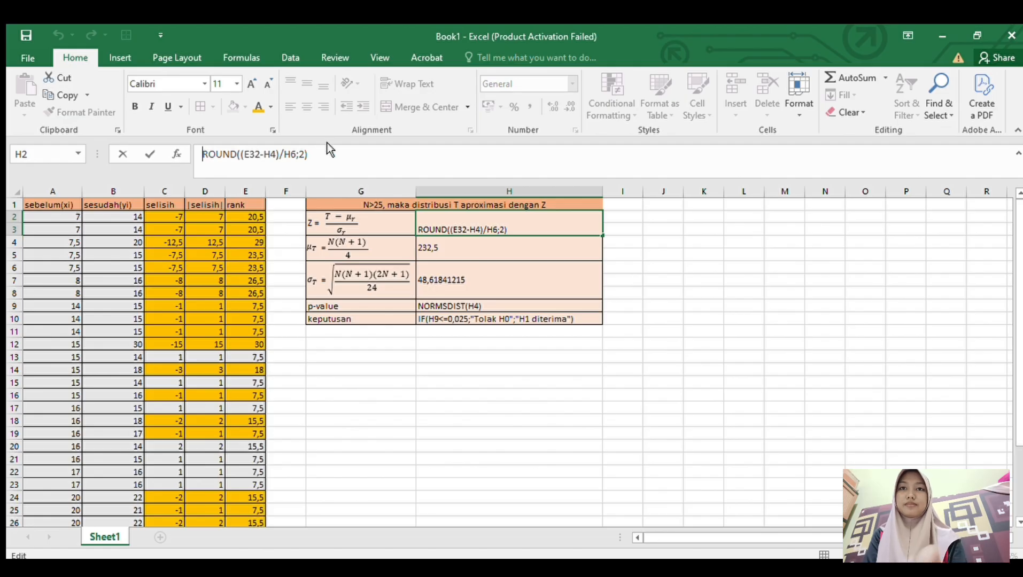
type("=")
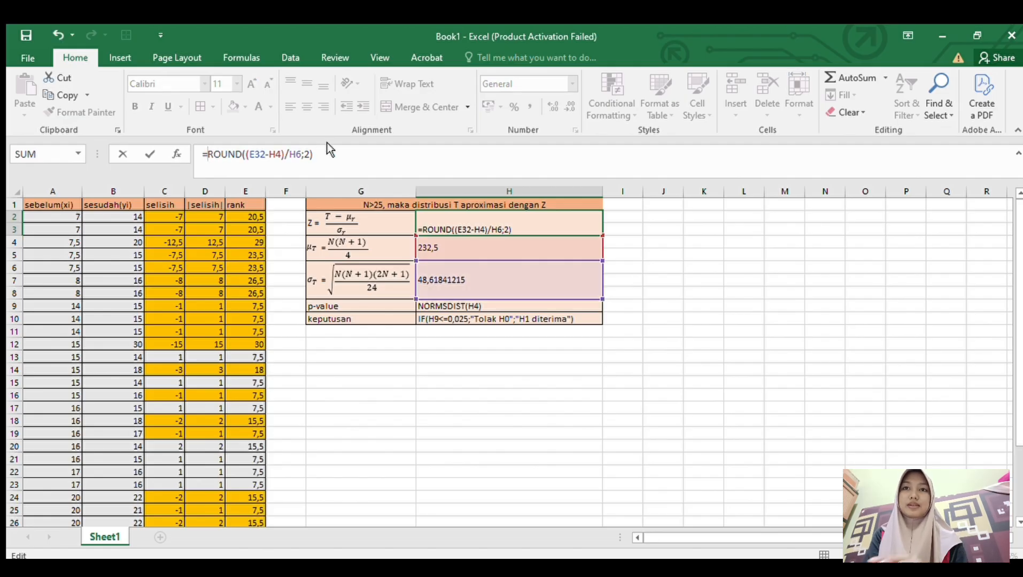
key("Return")
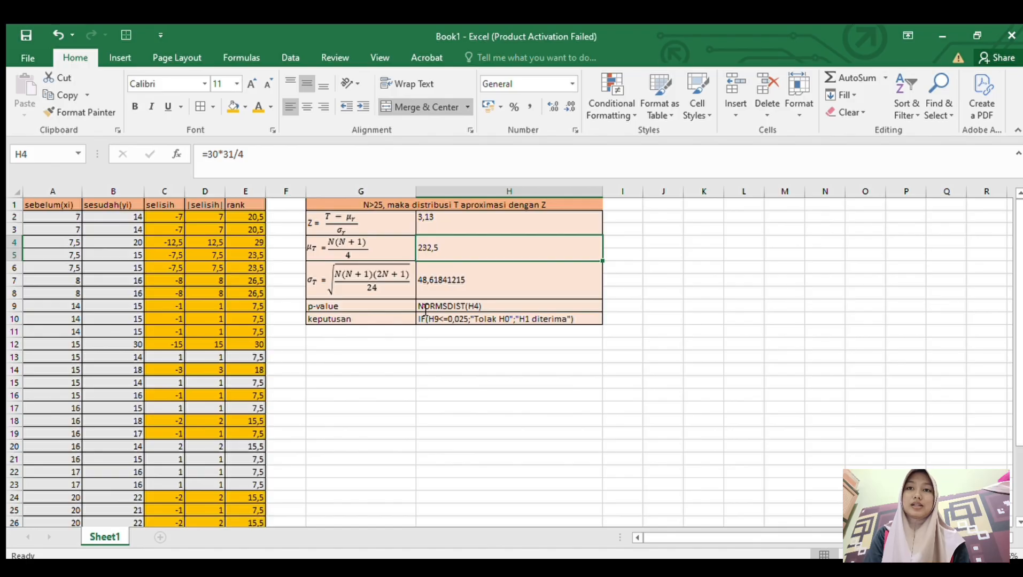
- Turn the p-value expression in H9 into the live formula =NORMSDIST(H4)
left_click(446, 305)
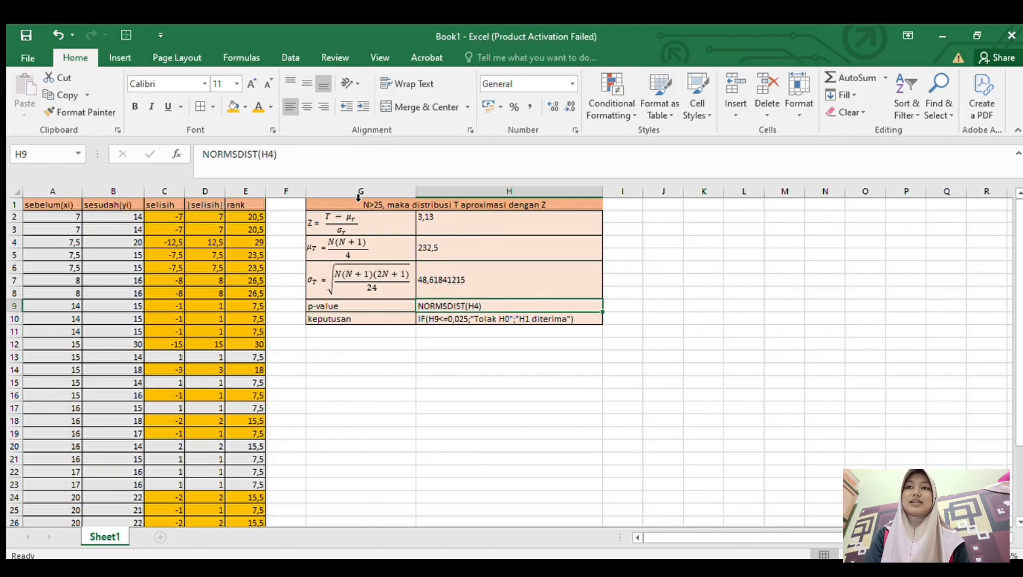
left_click(203, 155)
type("=")
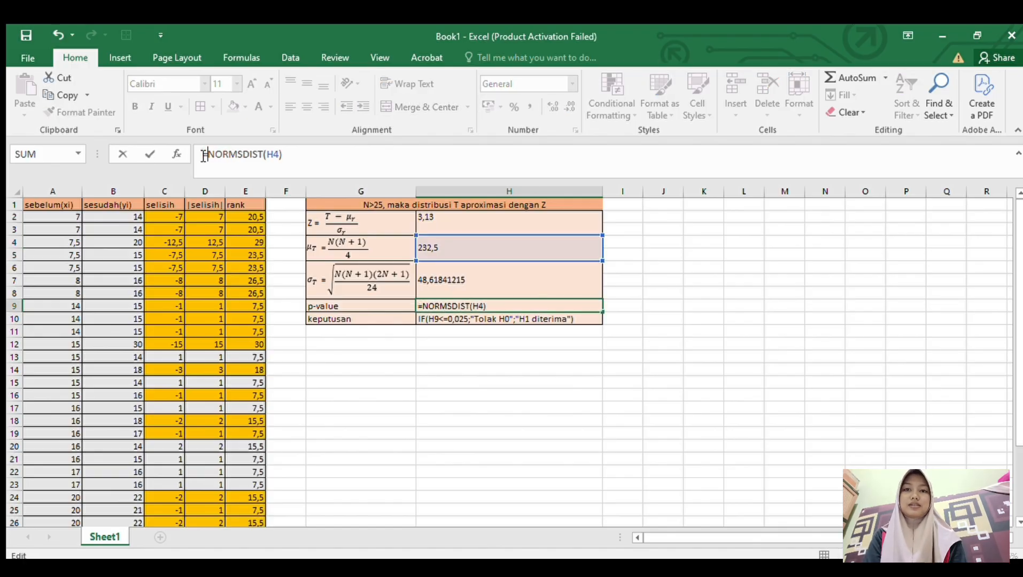
key("Return")
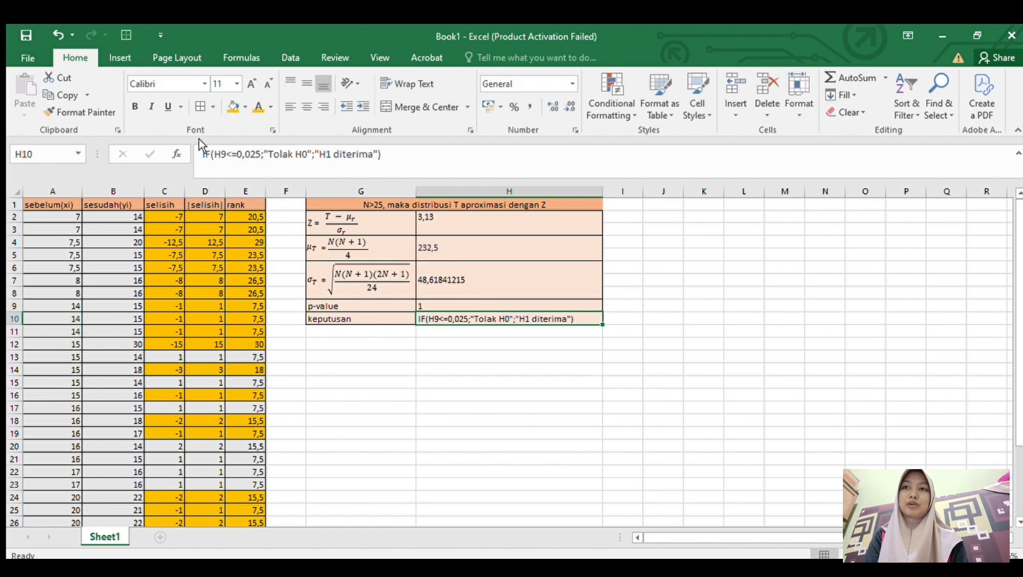
- Turn the keputusan expression in H10 into the live formula =IF(H9<=0,025;"Tolak H0";"H1 diterima")
left_click(203, 155)
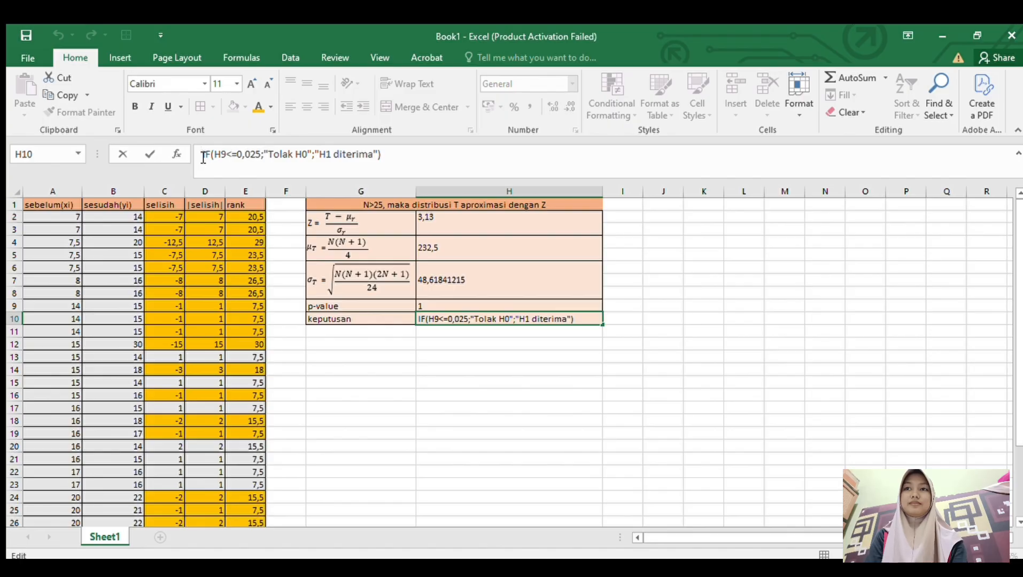
type("=")
key("Return")
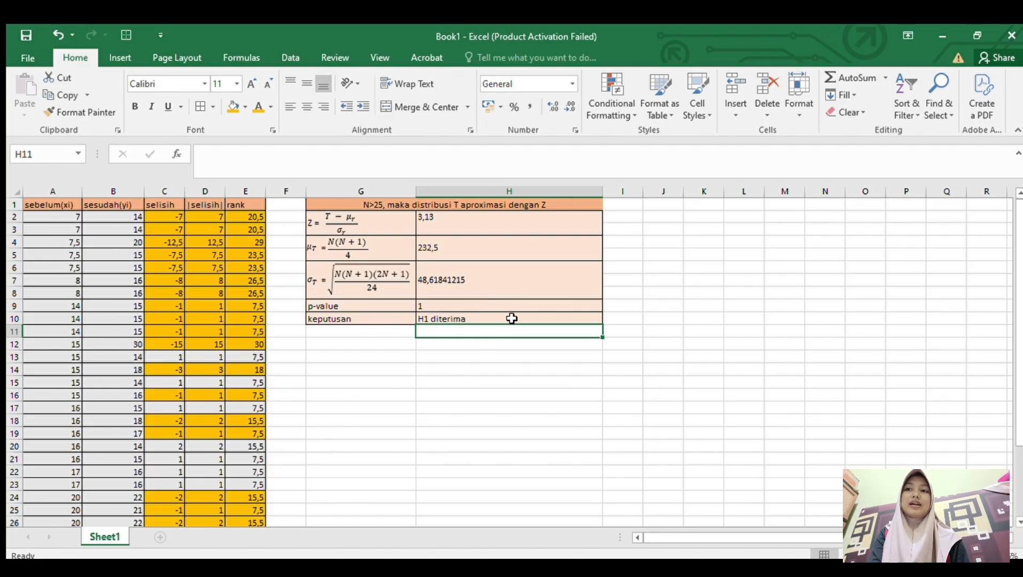
left_click(357, 423)
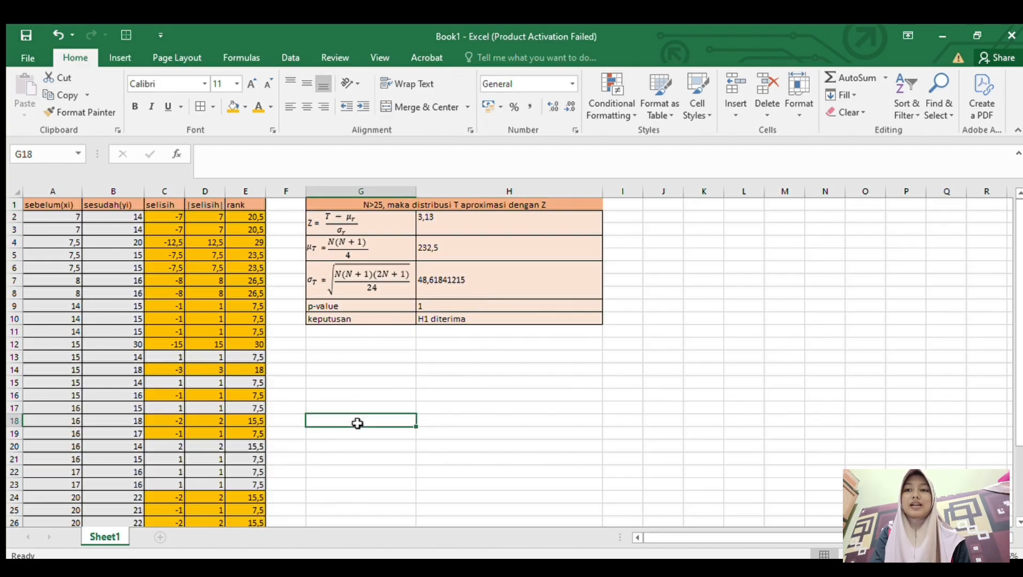
scroll(358, 423, "down", 4)
scroll(357, 423, "up", 4)
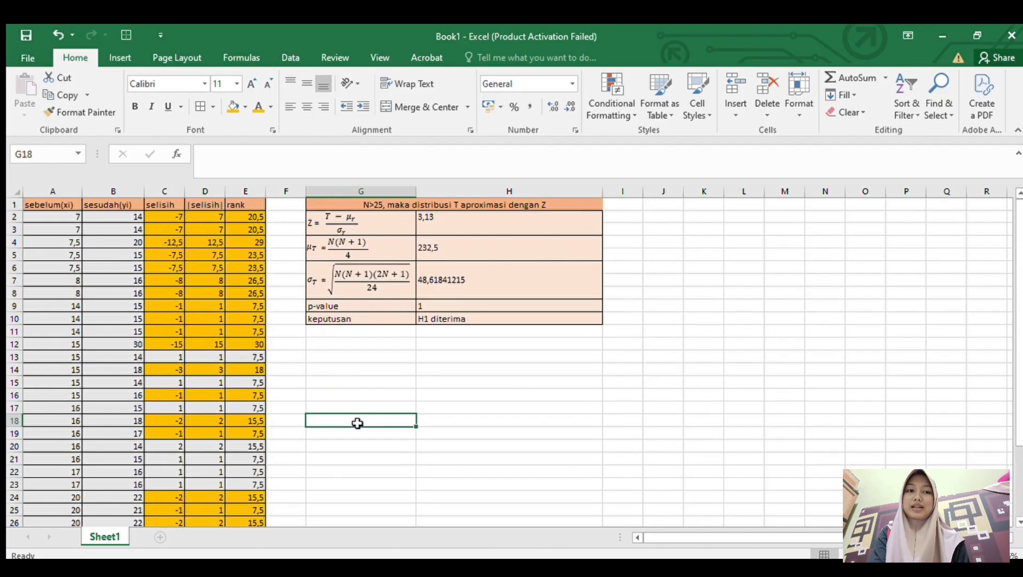